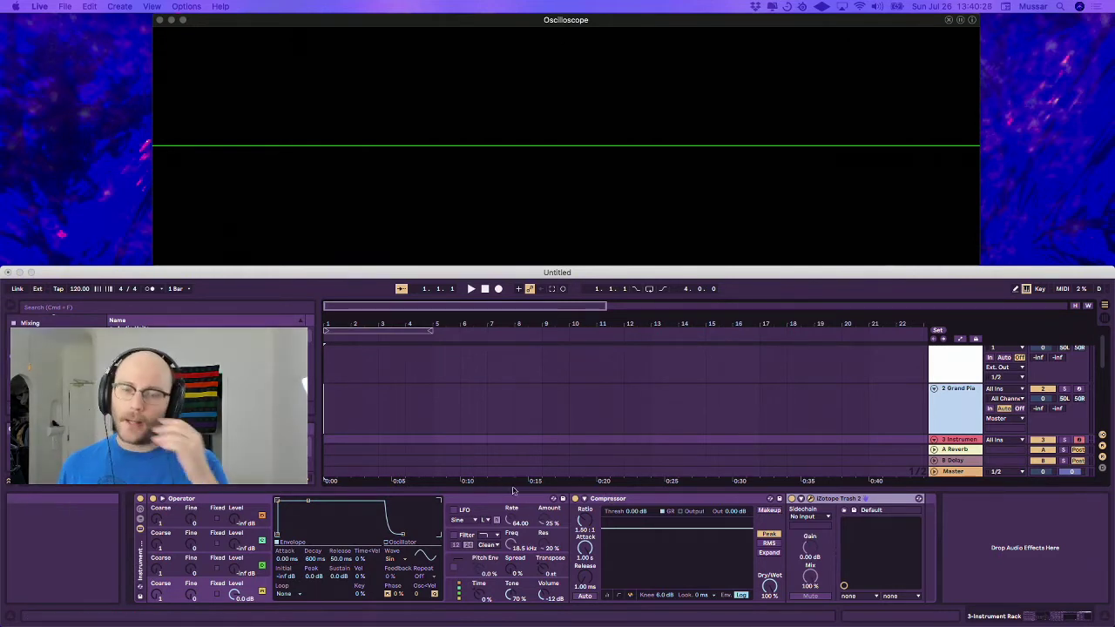
# Step: Play test notes through the Compressor and lower its threshold to about -13.5 dB
pyautogui.click(620, 502)
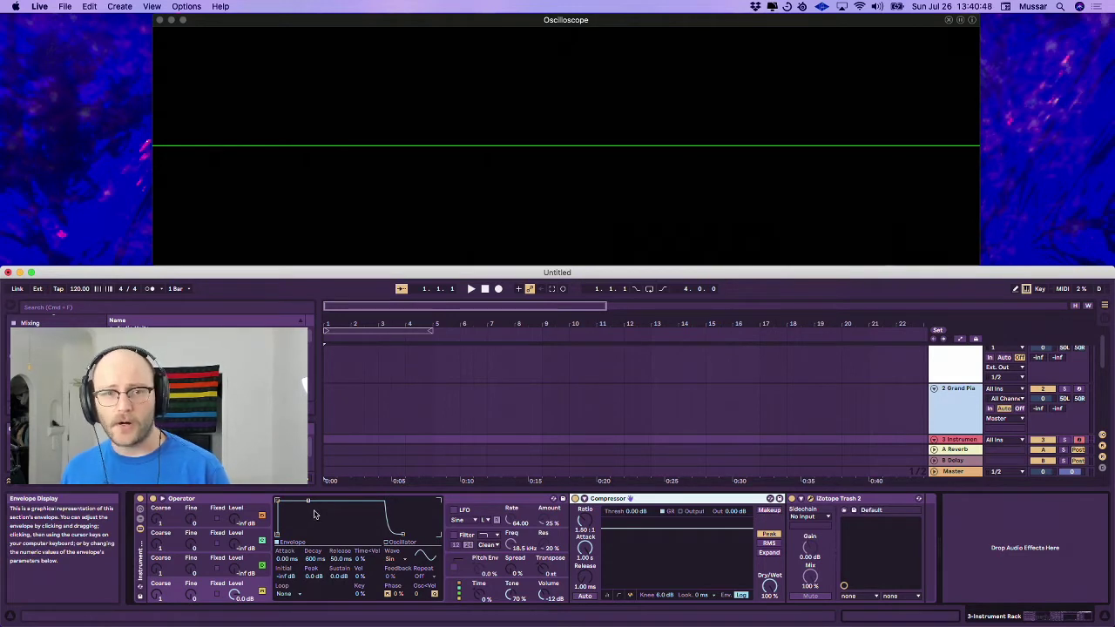
pyautogui.press('a')
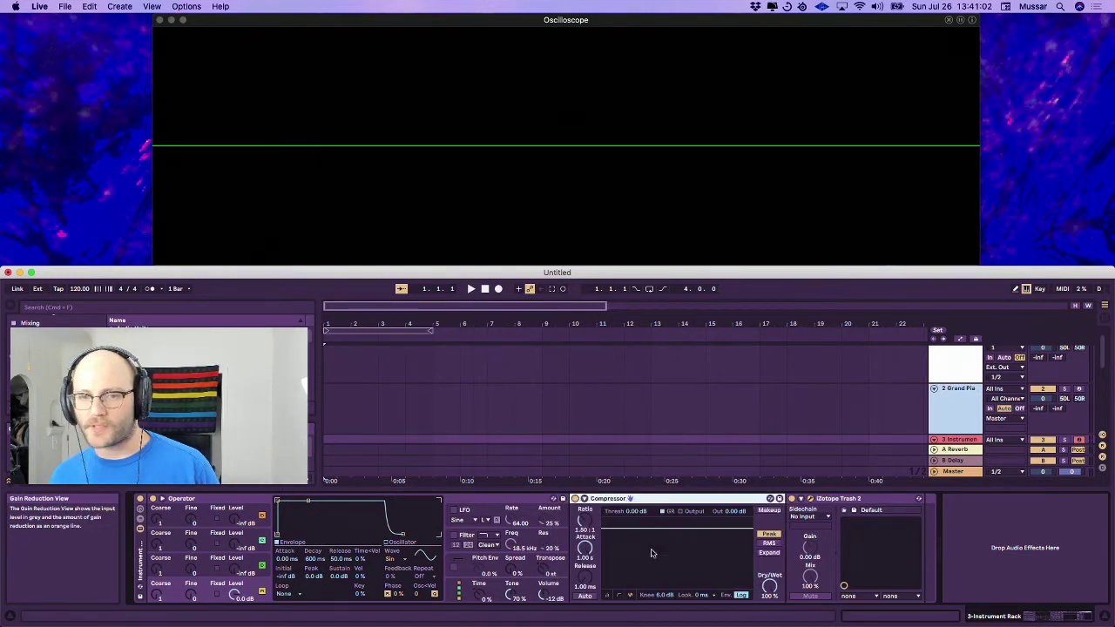
pyautogui.press('a')
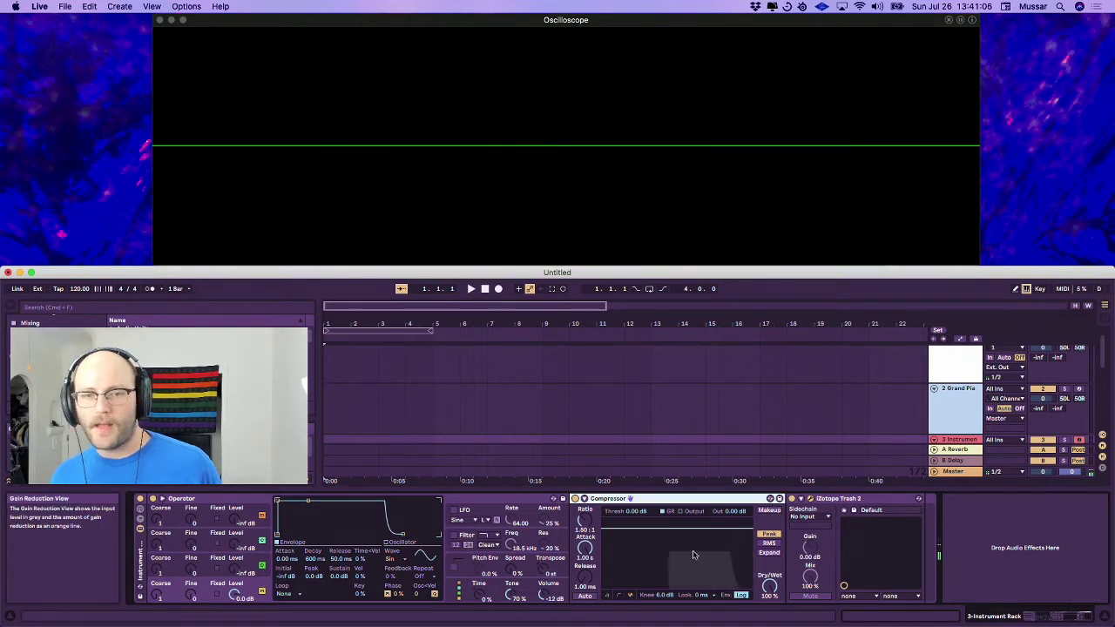
pyautogui.moveTo(661, 528)
pyautogui.mouseDown()
pyautogui.moveTo(661, 556)
pyautogui.moveTo(653, 541)
pyautogui.mouseUp()
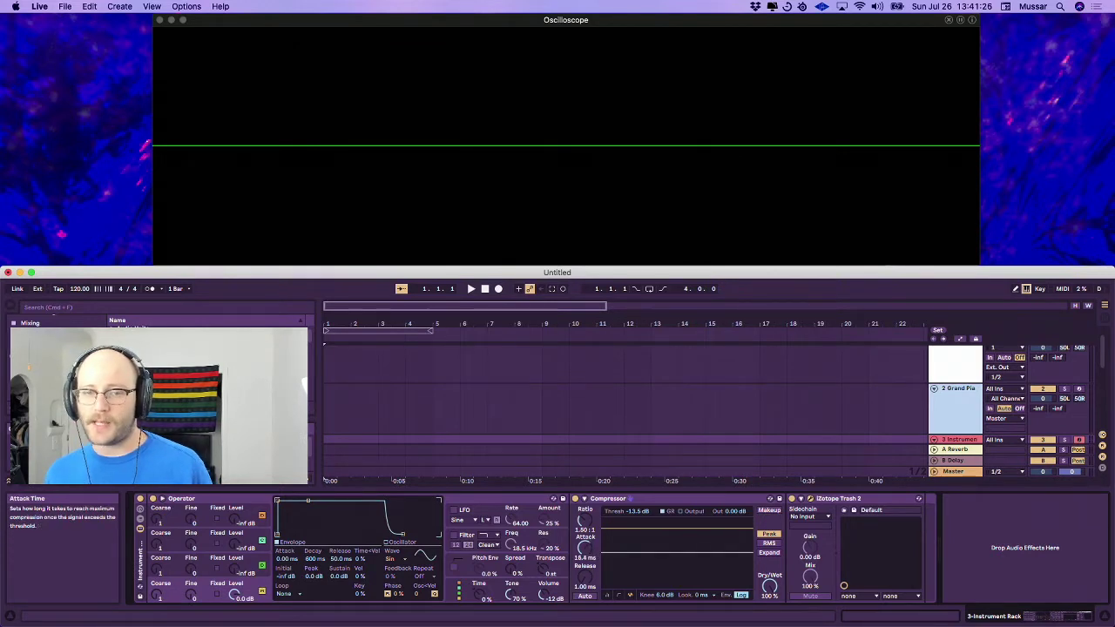
# Step: Set the Compressor's attack to about 0.96 ms, release to 113 ms and ratio to 10.5:1
pyautogui.moveTo(584, 549); pyautogui.dragTo(584, 571)
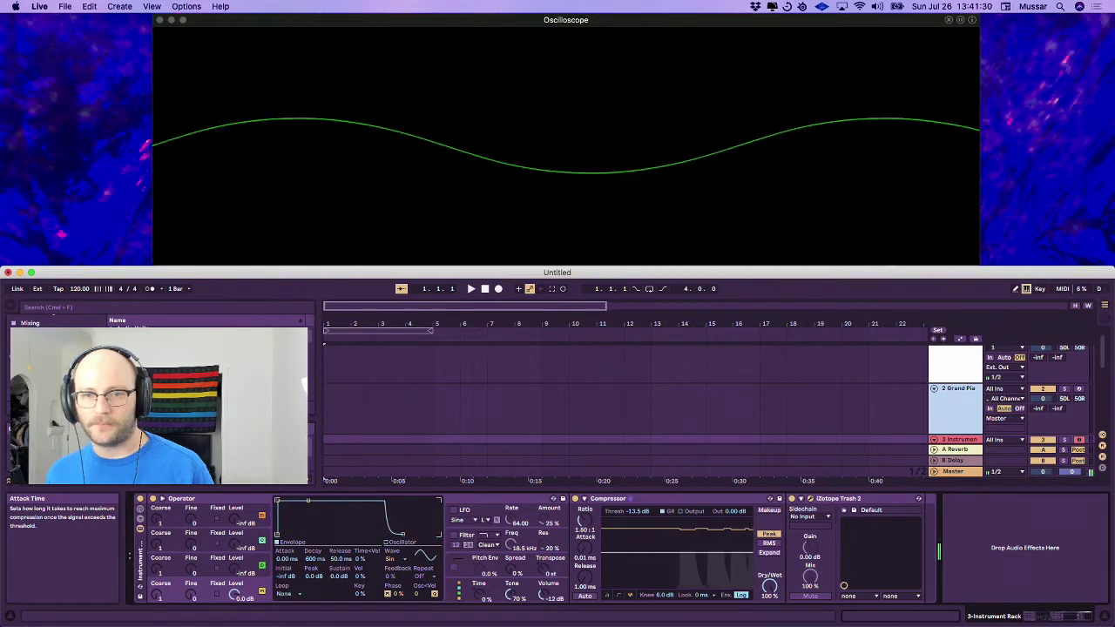
pyautogui.moveTo(585, 570); pyautogui.dragTo(585, 544)
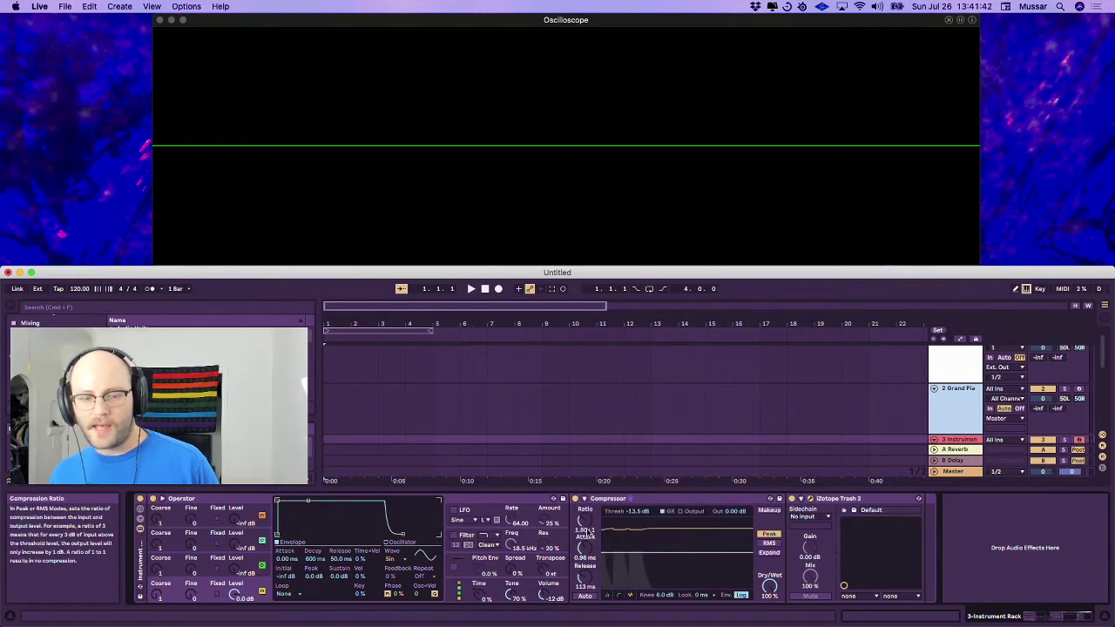
pyautogui.moveTo(585, 521); pyautogui.dragTo(584, 505)
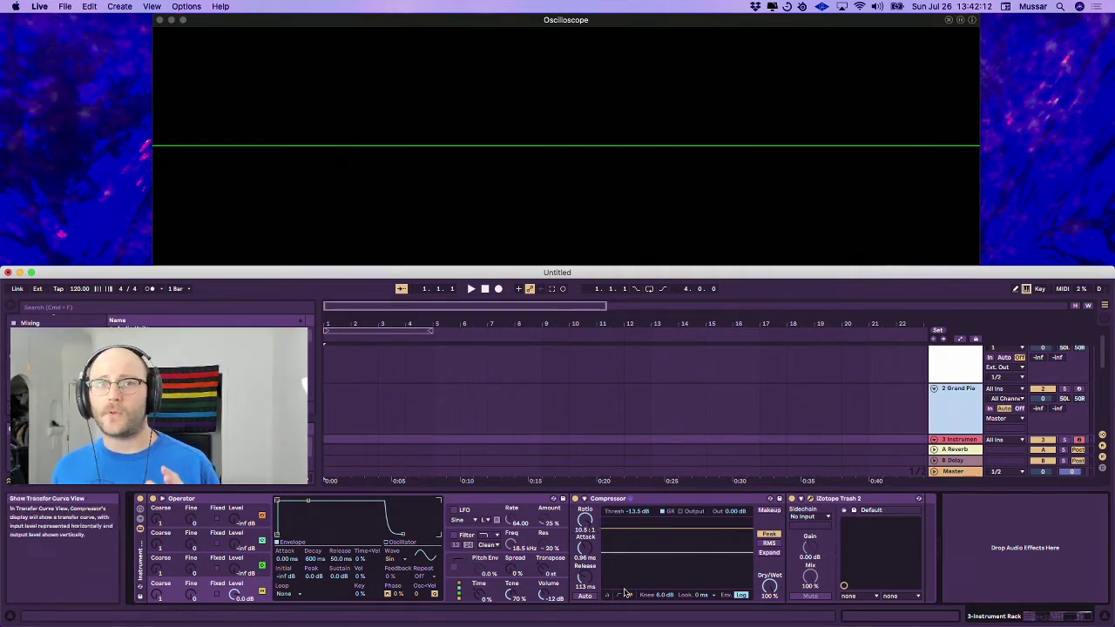
# Step: Show the Compressor's transfer curve, set the threshold to about -14.0 dB and raise the ratio to inf:1
pyautogui.click(621, 598)
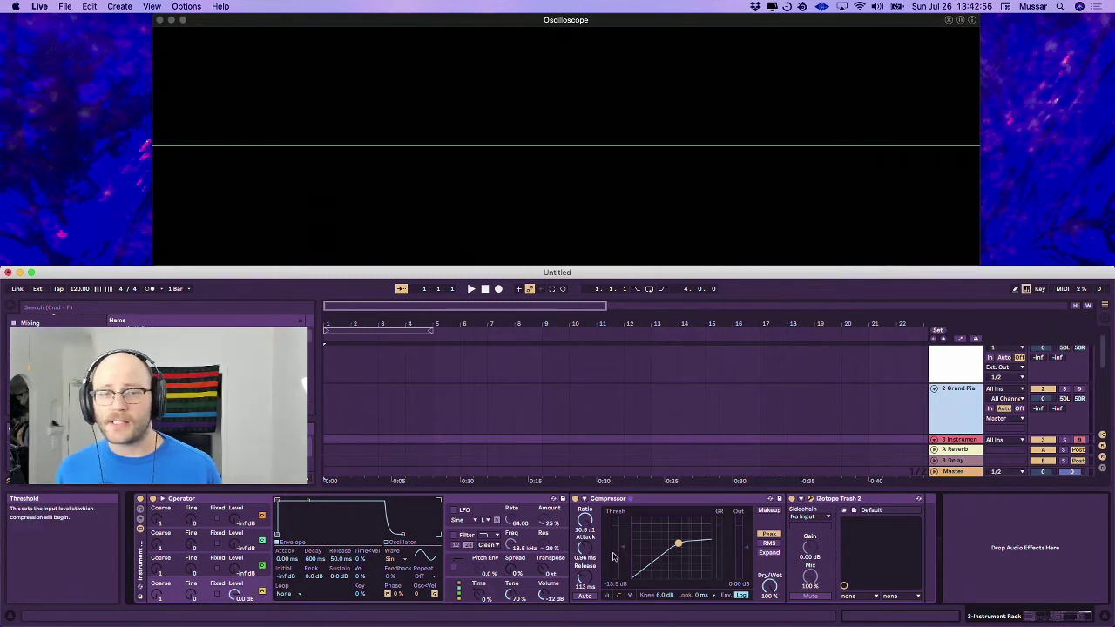
pyautogui.moveTo(623, 548); pyautogui.dragTo(623, 549)
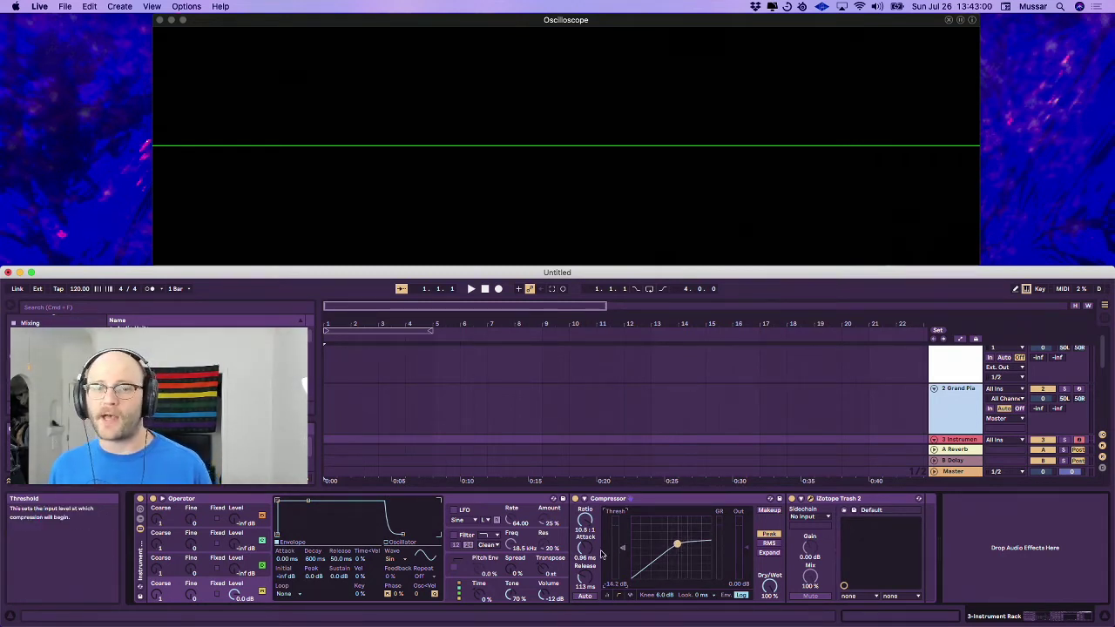
pyautogui.moveTo(584, 520); pyautogui.dragTo(584, 540)
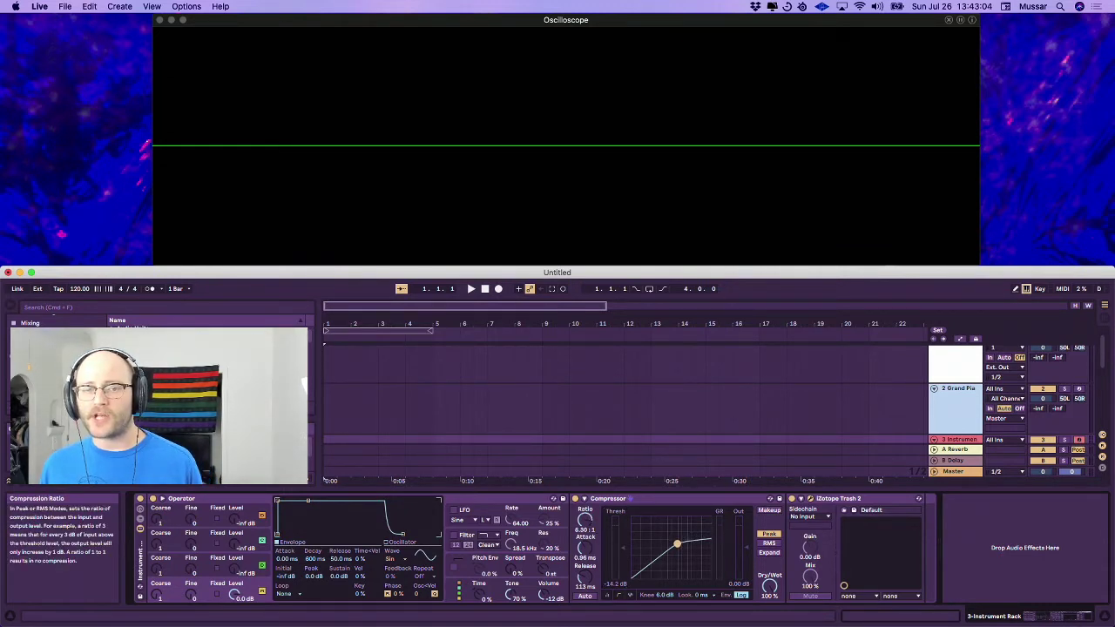
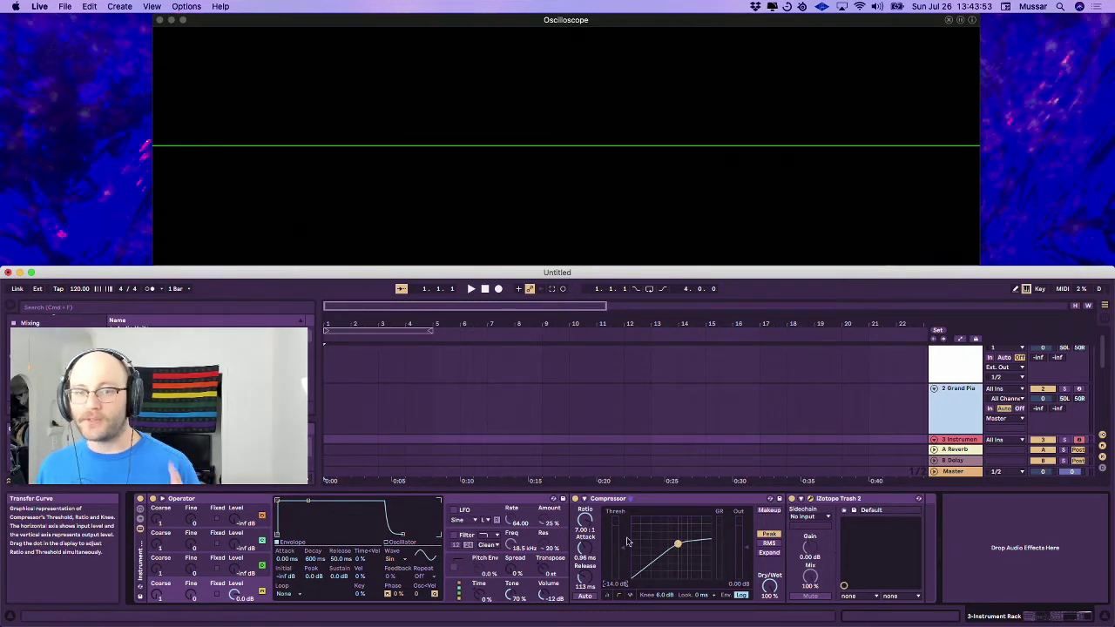
pyautogui.scroll(3, 592, 529)
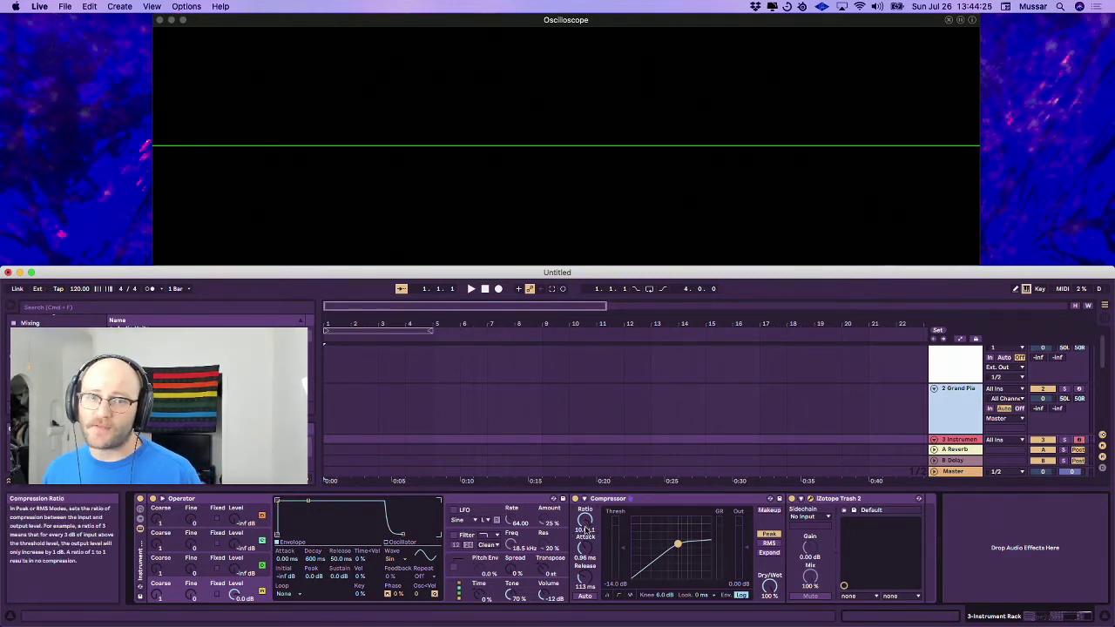
pyautogui.moveTo(582, 524); pyautogui.dragTo(583, 504)
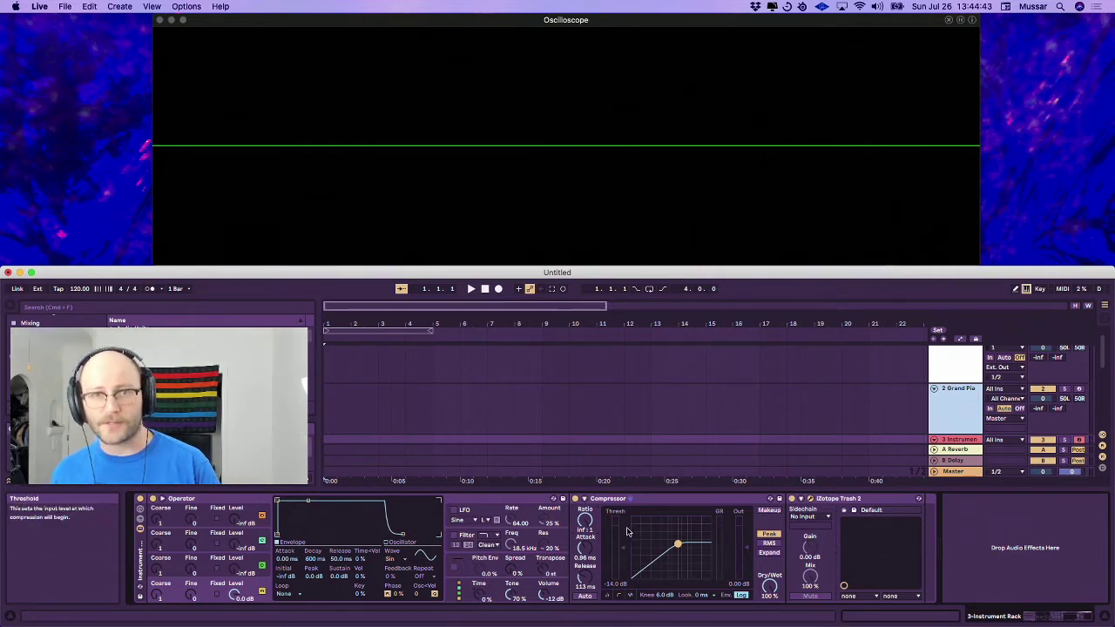
# Step: While playing notes, sweep the threshold down to about -32 dB with Makeup on, ending at -16.0 dB with Makeup off
pyautogui.press('a')
pyautogui.moveTo(624, 549); pyautogui.dragTo(667, 532)
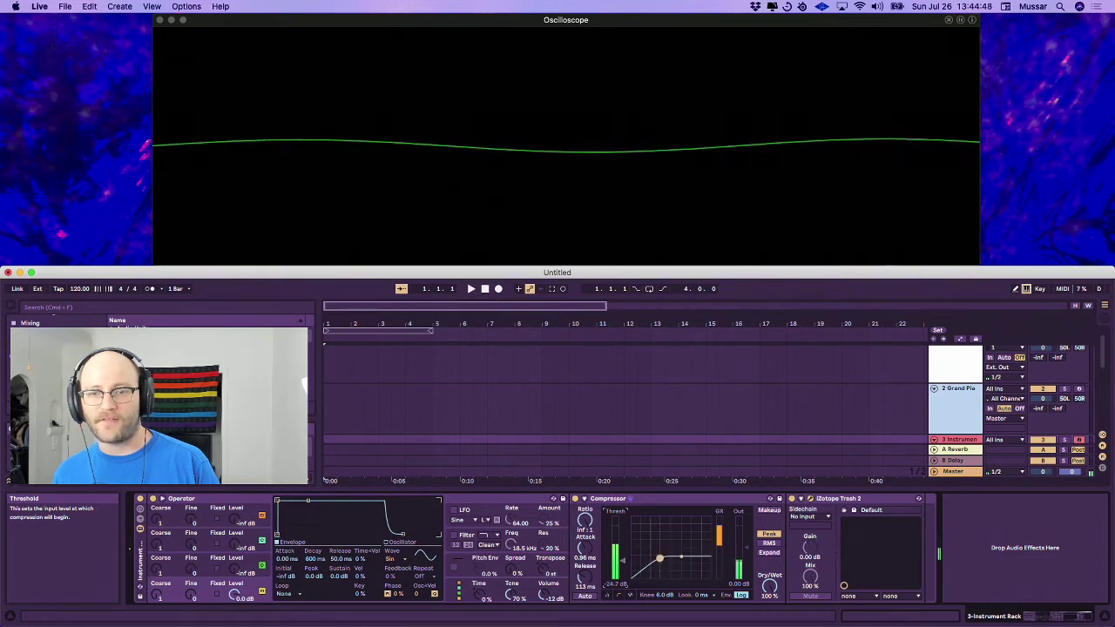
pyautogui.click(768, 511)
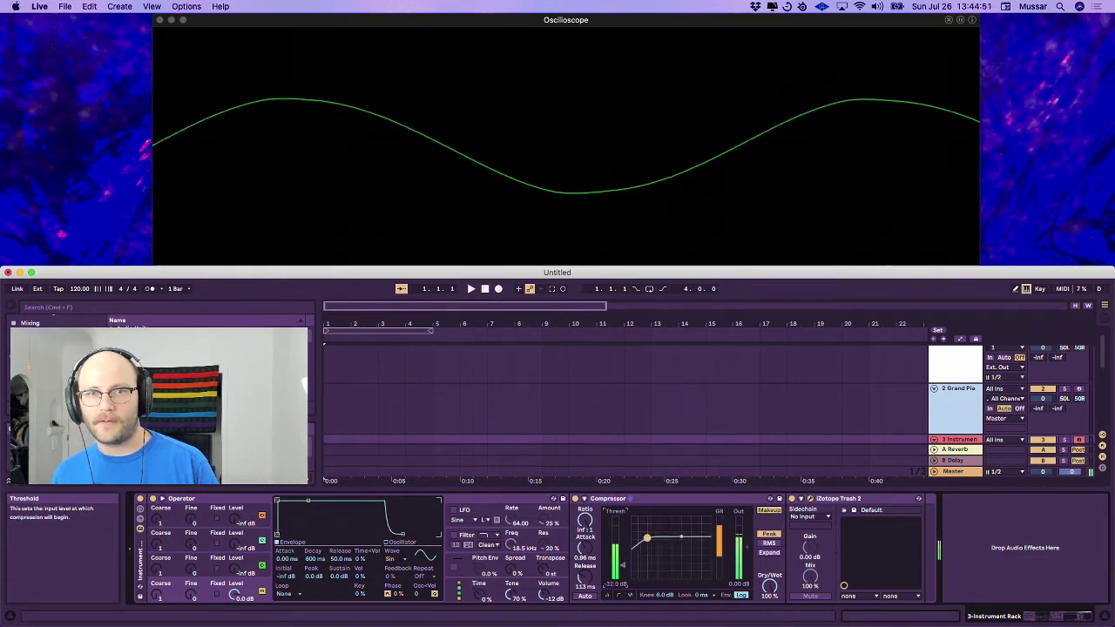
pyautogui.moveTo(623, 565)
pyautogui.mouseDown()
pyautogui.moveTo(622, 579)
pyautogui.moveTo(622, 561)
pyautogui.moveTo(673, 531)
pyautogui.mouseUp()
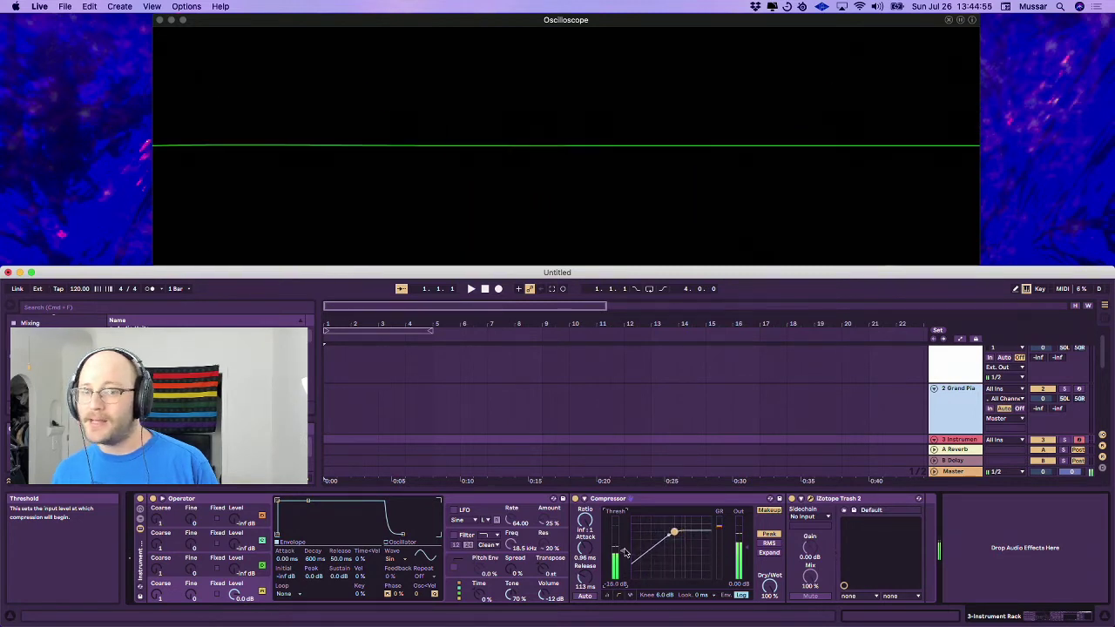
pyautogui.click(768, 510)
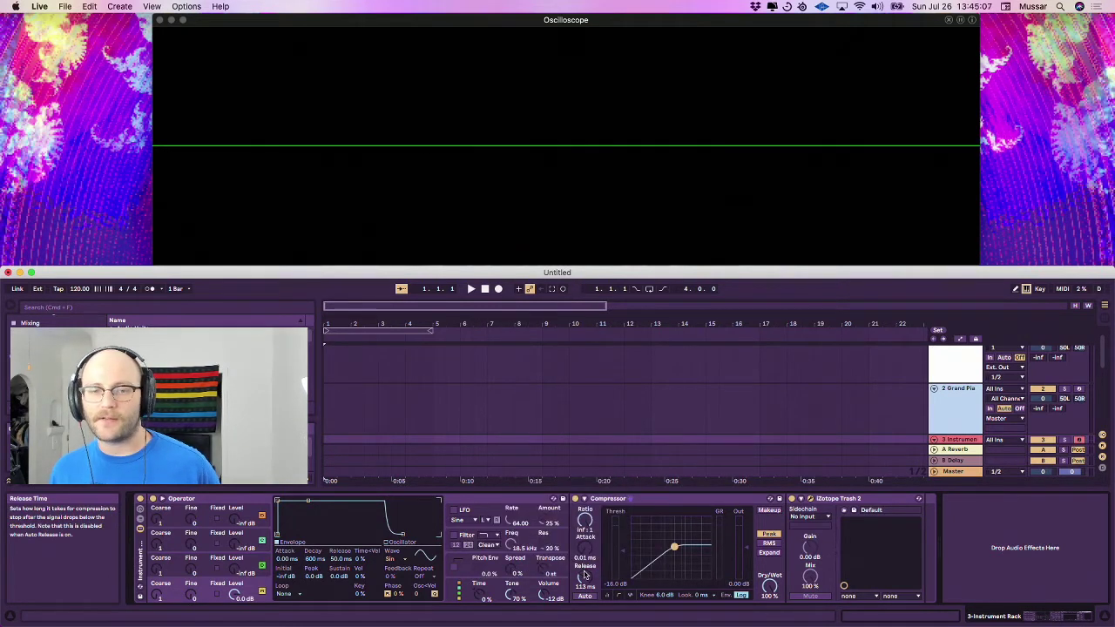
# Step: Set the Compressor's attack to 0.01 ms, release to 1.00 ms and threshold to about -22.8 dB while playing a note
pyautogui.moveTo(585, 575); pyautogui.dragTo(584, 618)
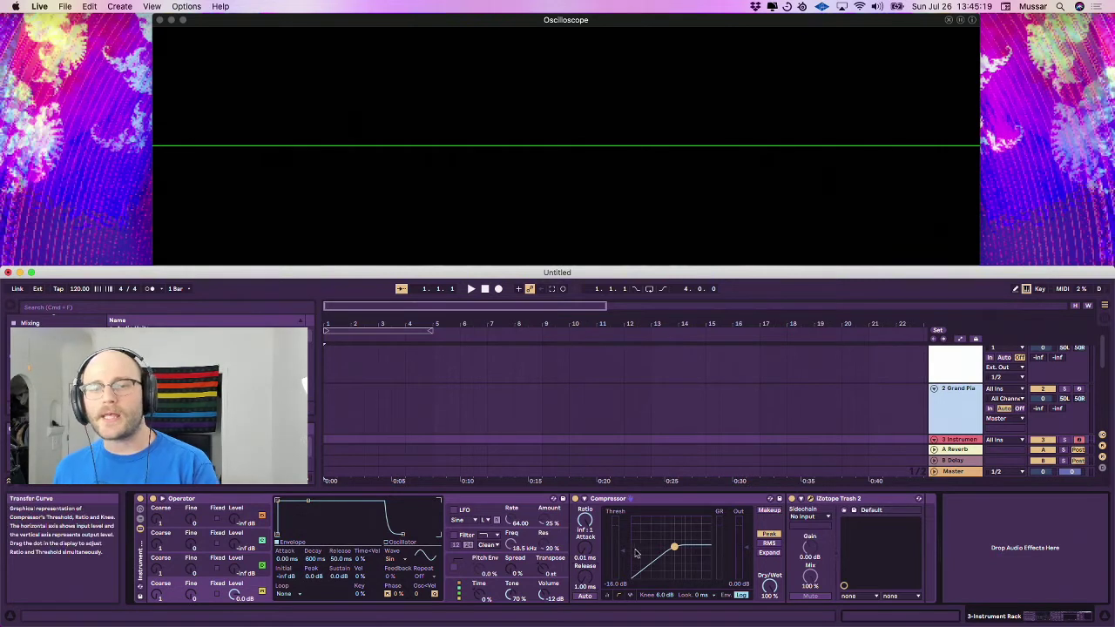
pyautogui.click(640, 498)
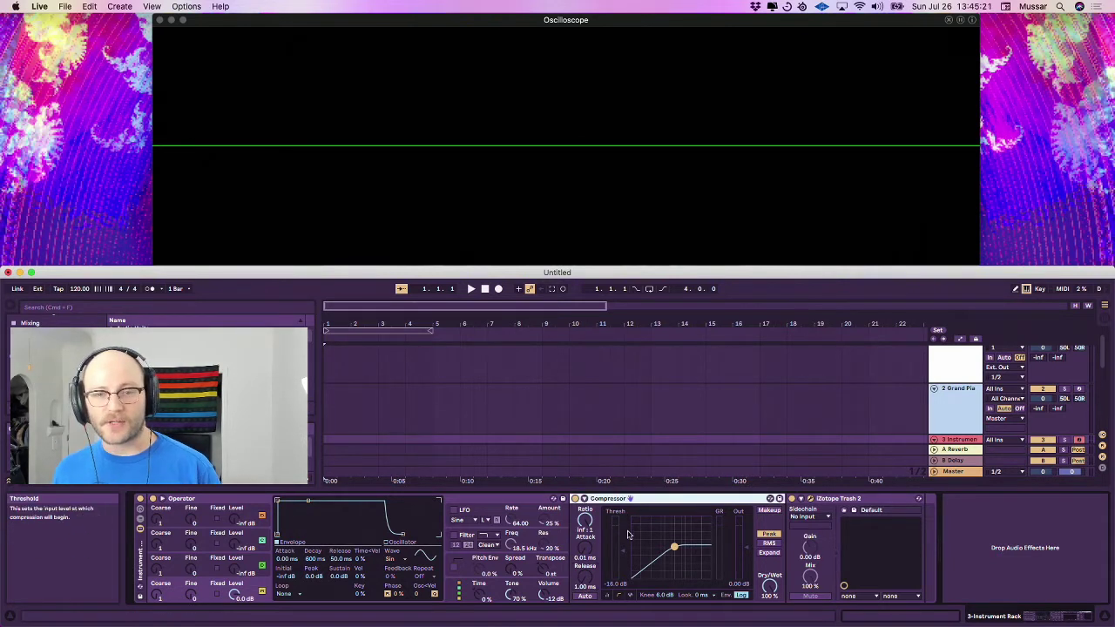
pyautogui.moveTo(622, 550)
pyautogui.mouseDown()
pyautogui.moveTo(621, 531)
pyautogui.moveTo(622, 559)
pyautogui.mouseUp()
pyautogui.press('a')
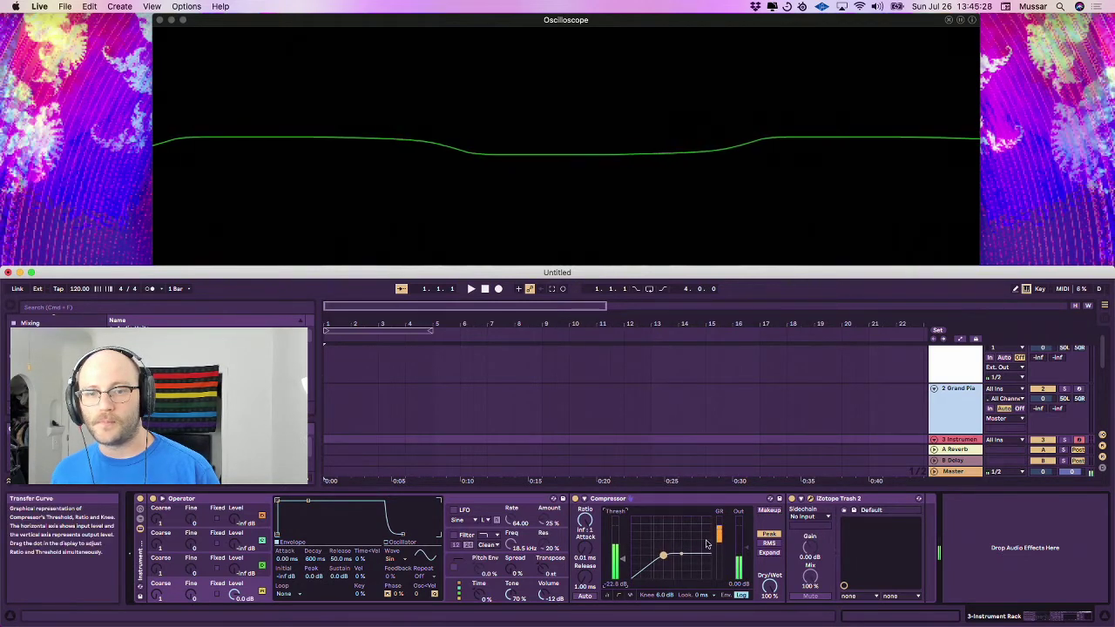
# Step: Enable Makeup and sweep the threshold from about -13.4 dB down to -36.5 dB, keeping the transfer curve display
pyautogui.click(769, 510)
pyautogui.press('a')
pyautogui.moveTo(623, 562)
pyautogui.mouseDown()
pyautogui.moveTo(623, 573)
pyautogui.moveTo(623, 546)
pyautogui.mouseUp()
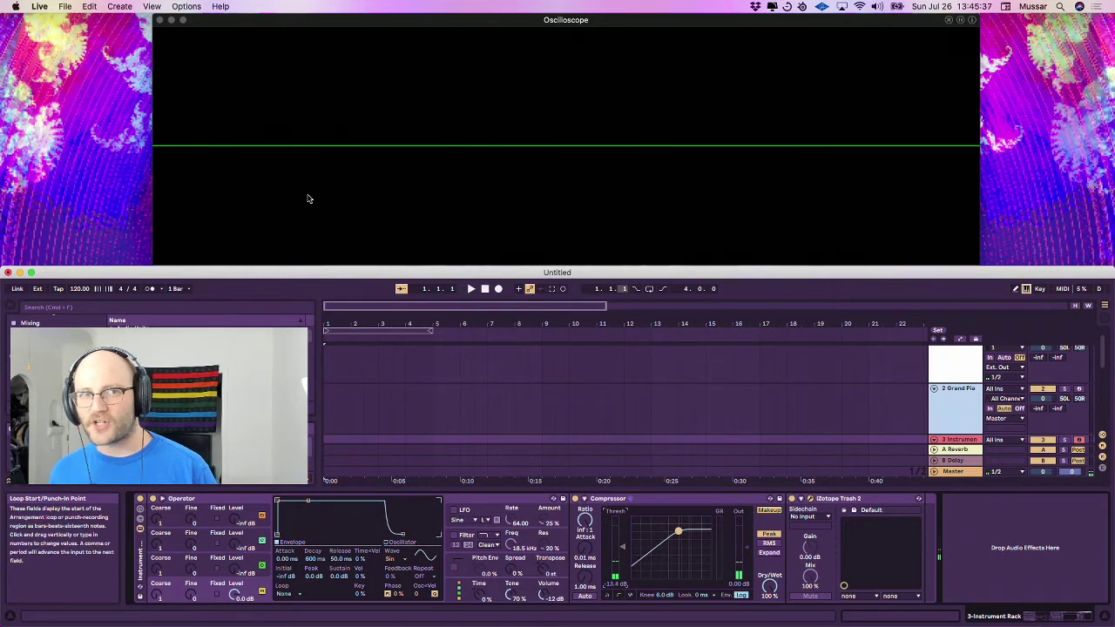
pyautogui.moveTo(623, 554); pyautogui.dragTo(623, 565)
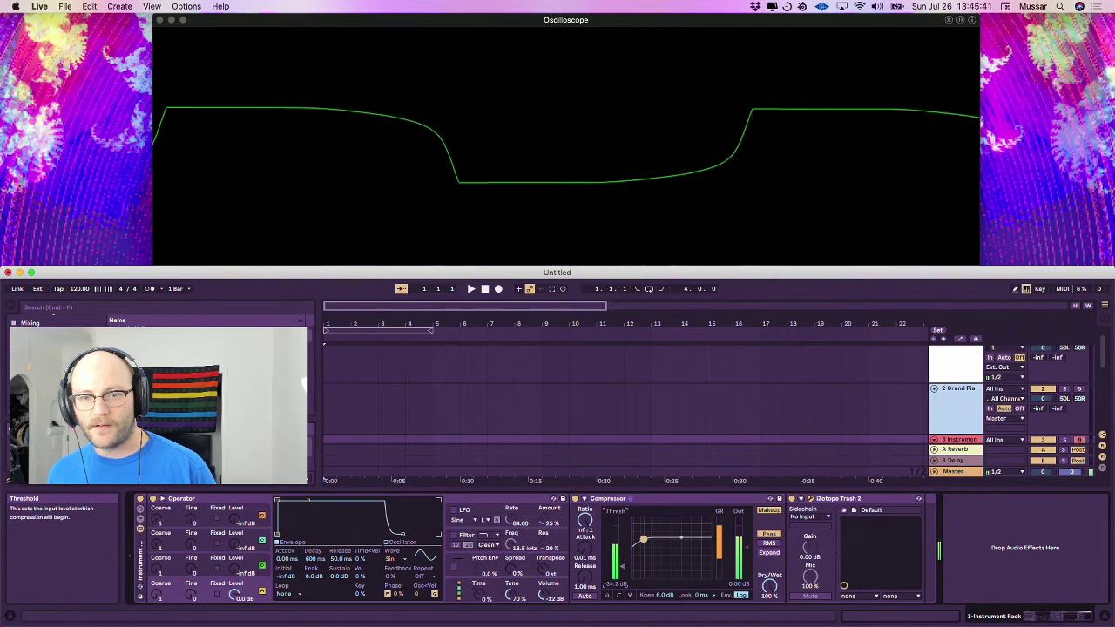
pyautogui.click(632, 596)
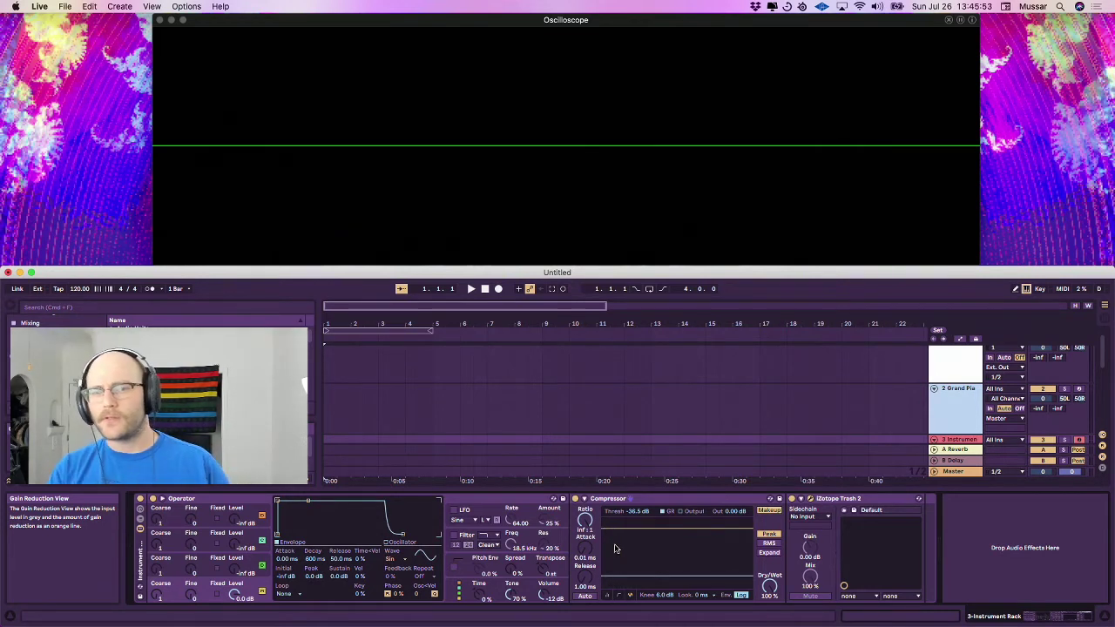
pyautogui.click(618, 596)
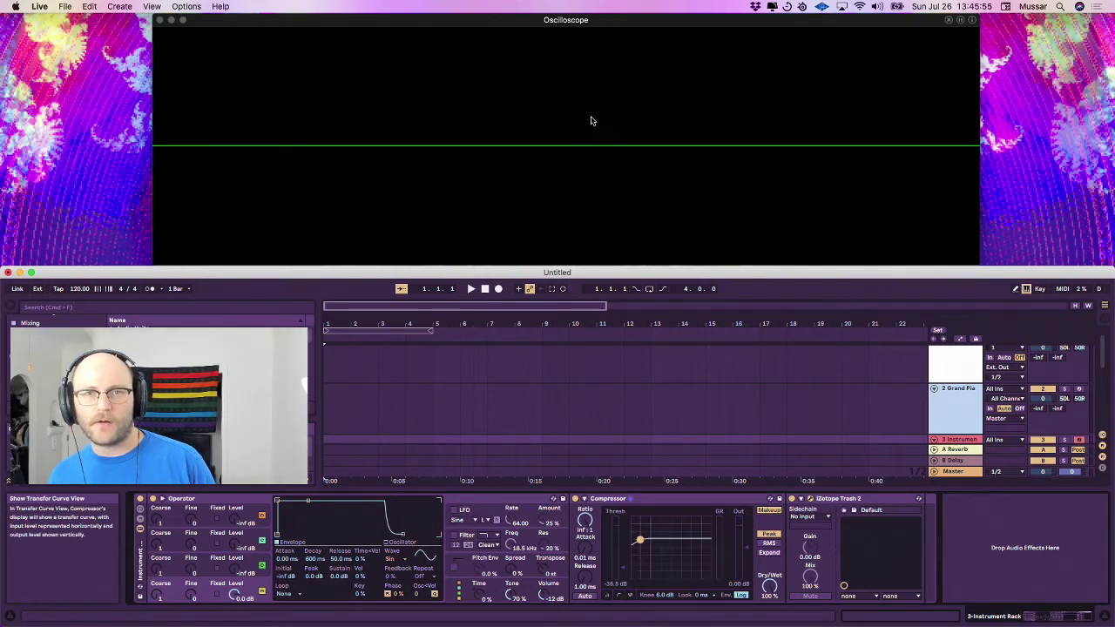
# Step: Compare the oscilloscope waveform on played notes with the threshold at about -19.1 dB and at about -31.0 dB
pyautogui.press('a')
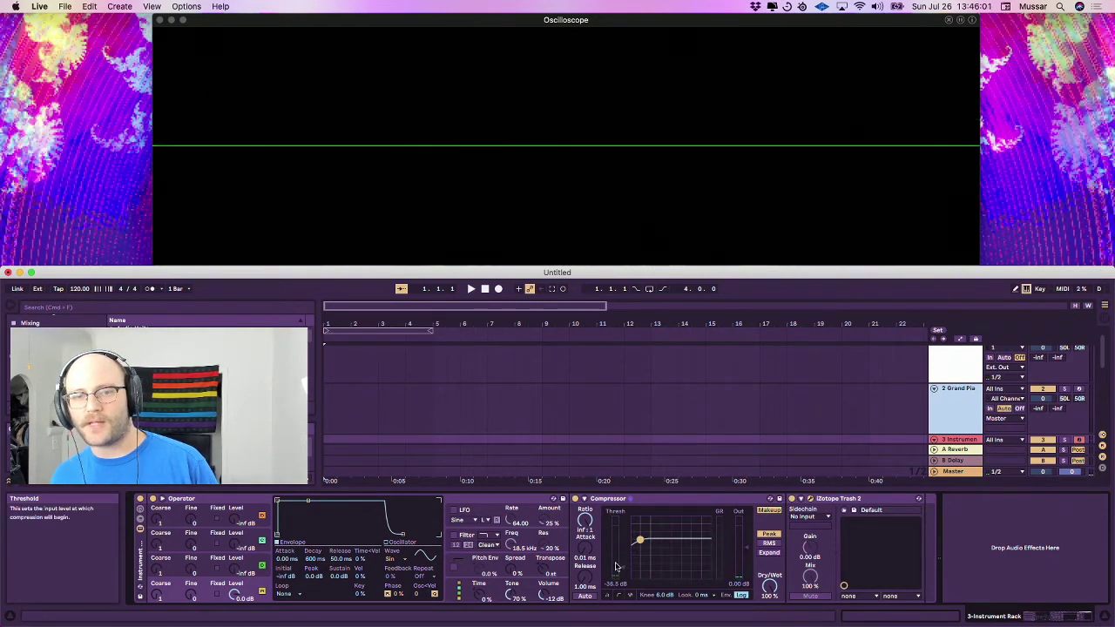
pyautogui.moveTo(615, 566); pyautogui.dragTo(614, 544)
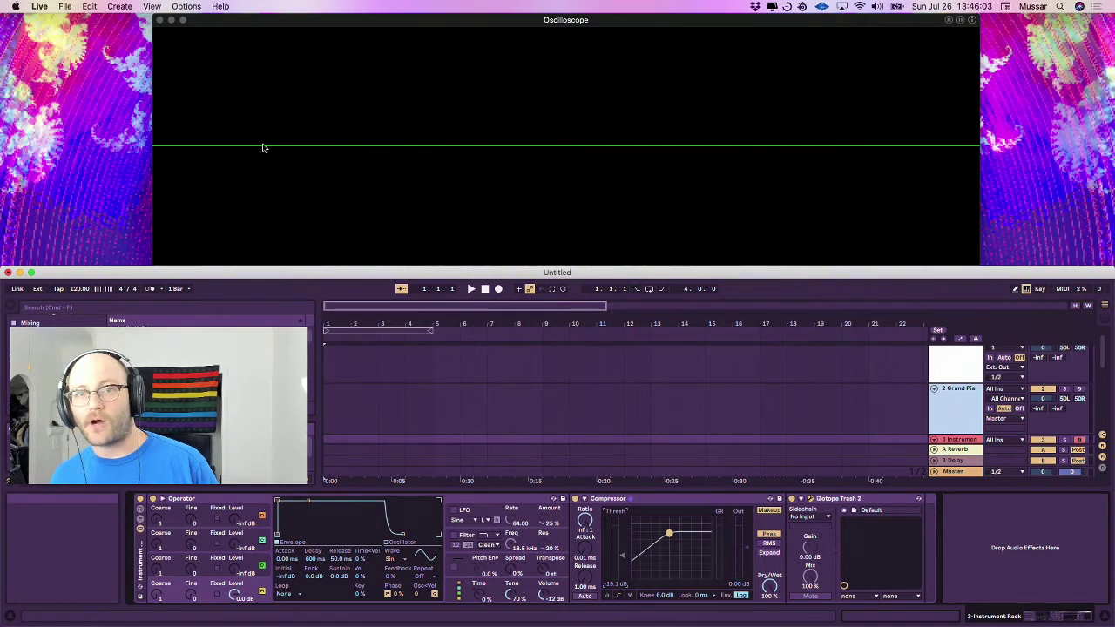
pyautogui.click(505, 155)
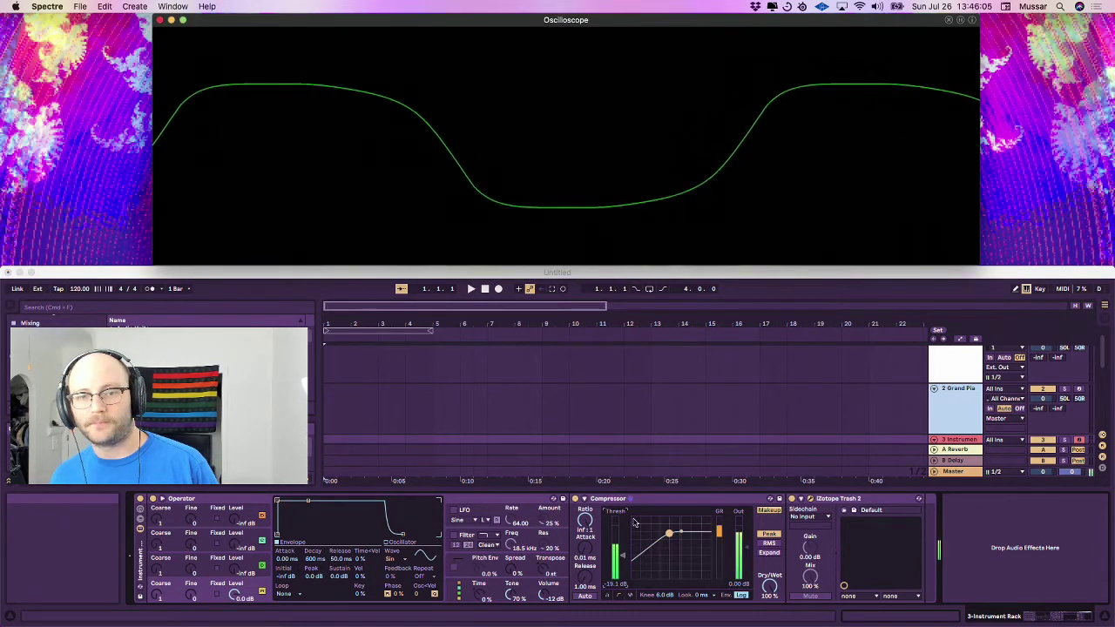
pyautogui.moveTo(622, 556); pyautogui.dragTo(634, 537)
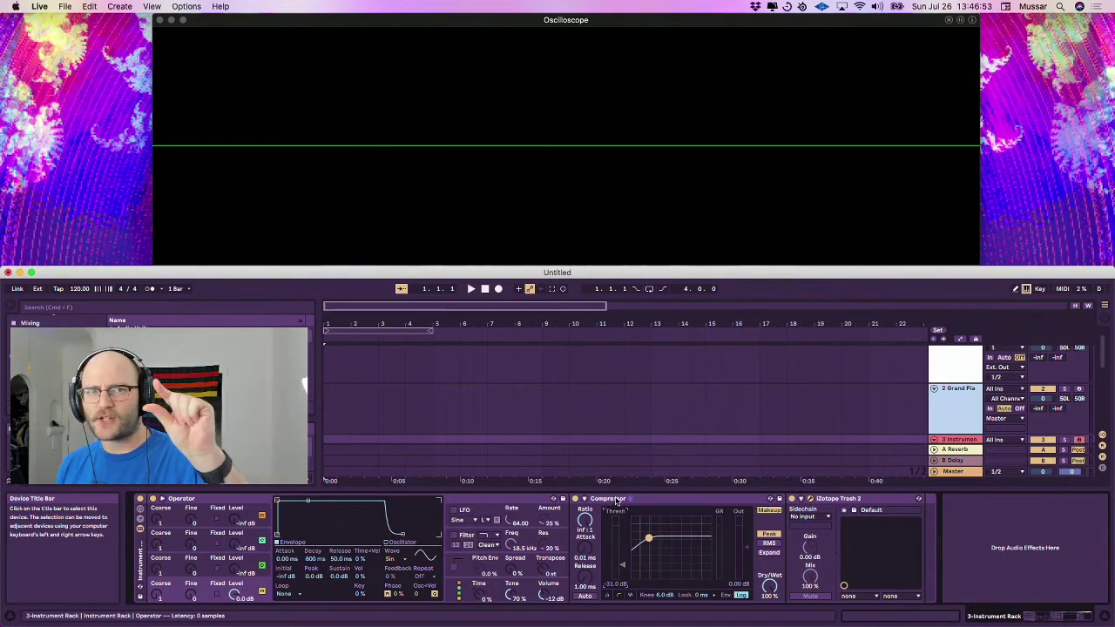
# Step: Delete the Compressor and place the open iZotope Trash 2 window below the oscilloscope's waveform
pyautogui.click(612, 500)
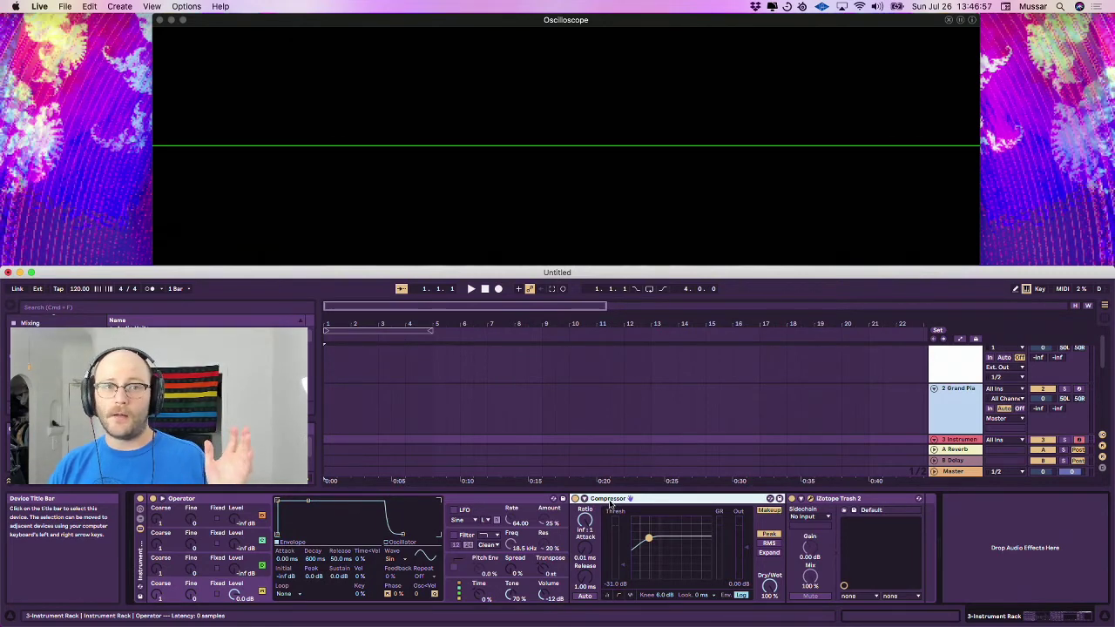
pyautogui.press('Delete')
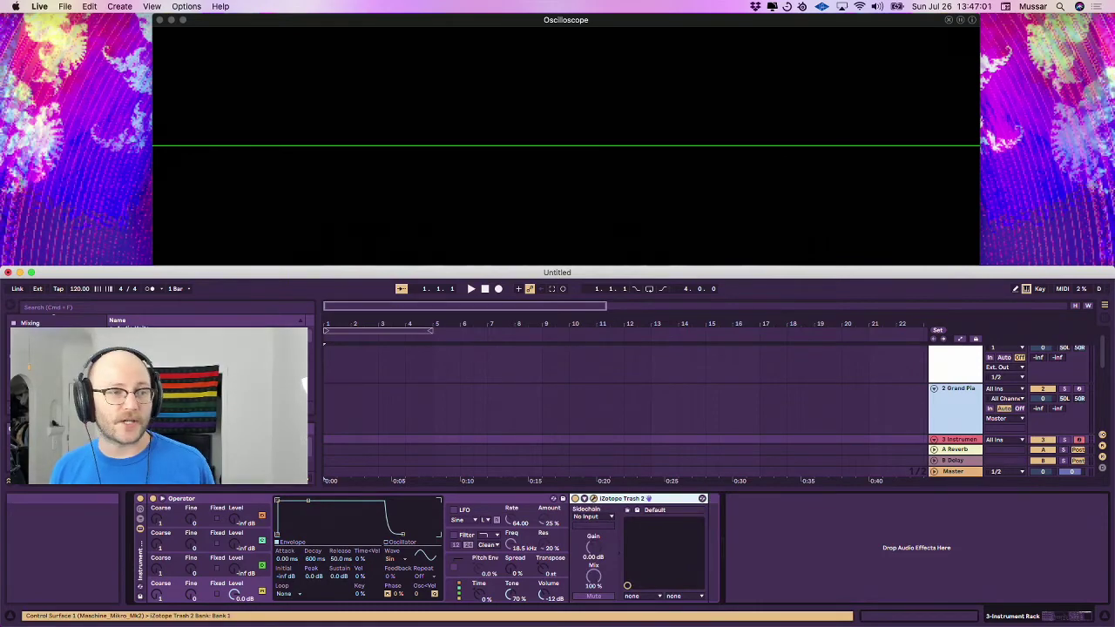
pyautogui.moveTo(822, 151); pyautogui.dragTo(793, 182)
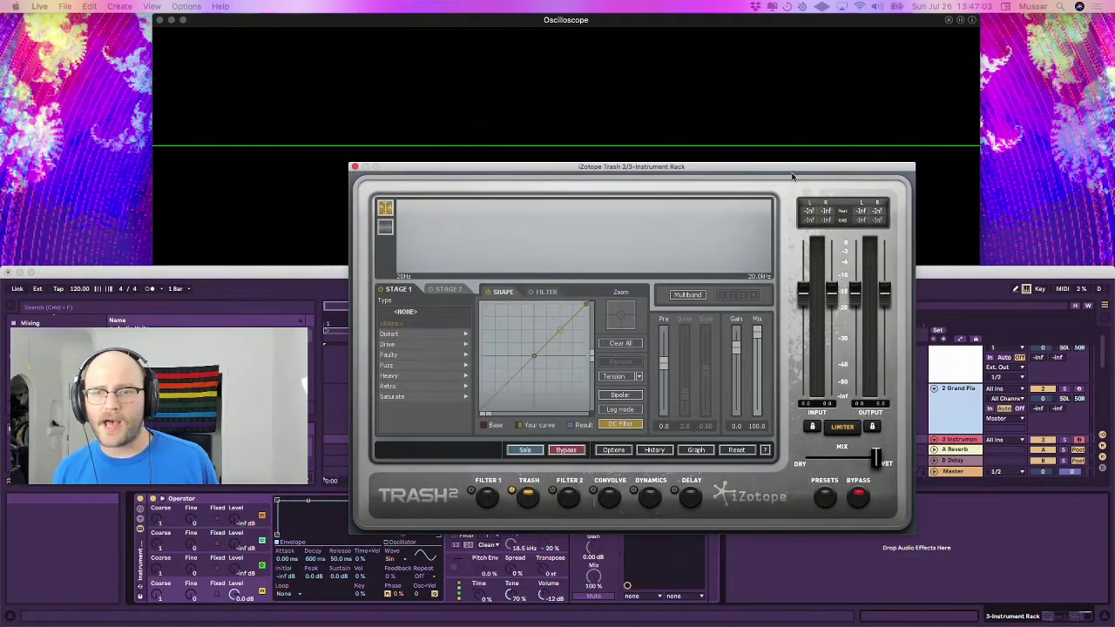
pyautogui.moveTo(665, 168); pyautogui.dragTo(756, 237)
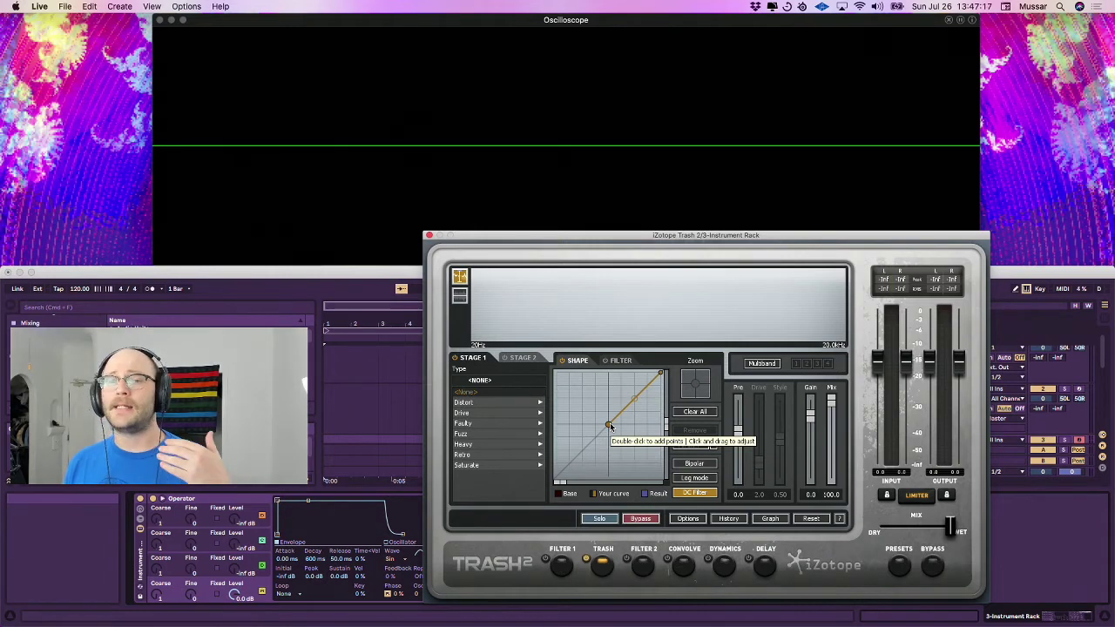
# Step: While playing a note, bend the upper segment of Trash 2's Stage 1 shape curve steeply upward to its maximum level
pyautogui.press('a')
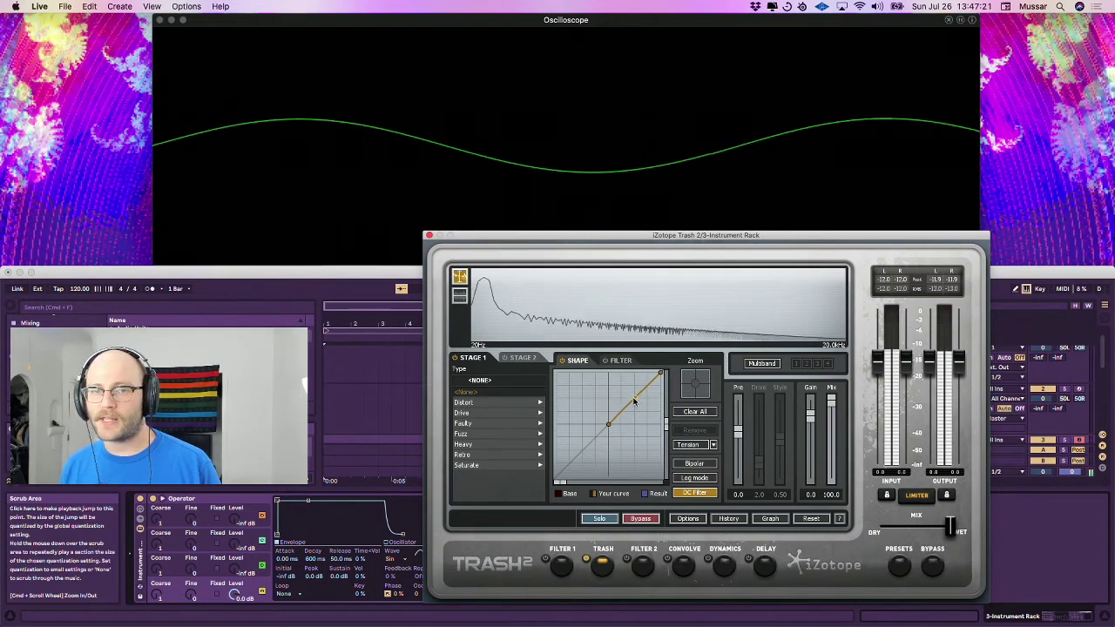
pyautogui.moveTo(635, 403); pyautogui.dragTo(633, 397)
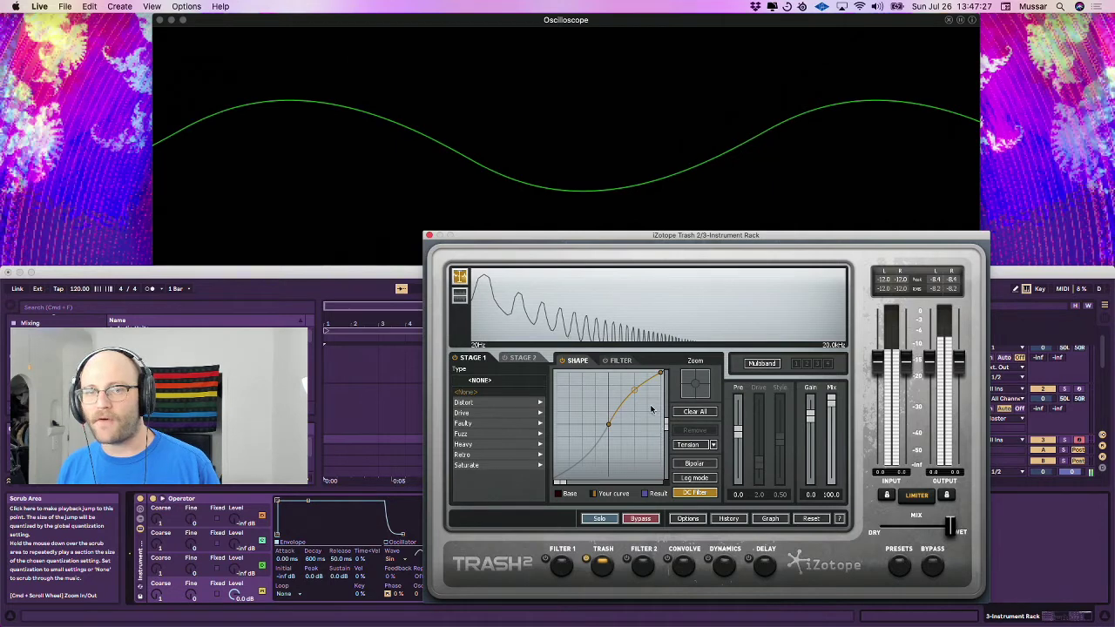
pyautogui.moveTo(636, 393); pyautogui.dragTo(629, 376)
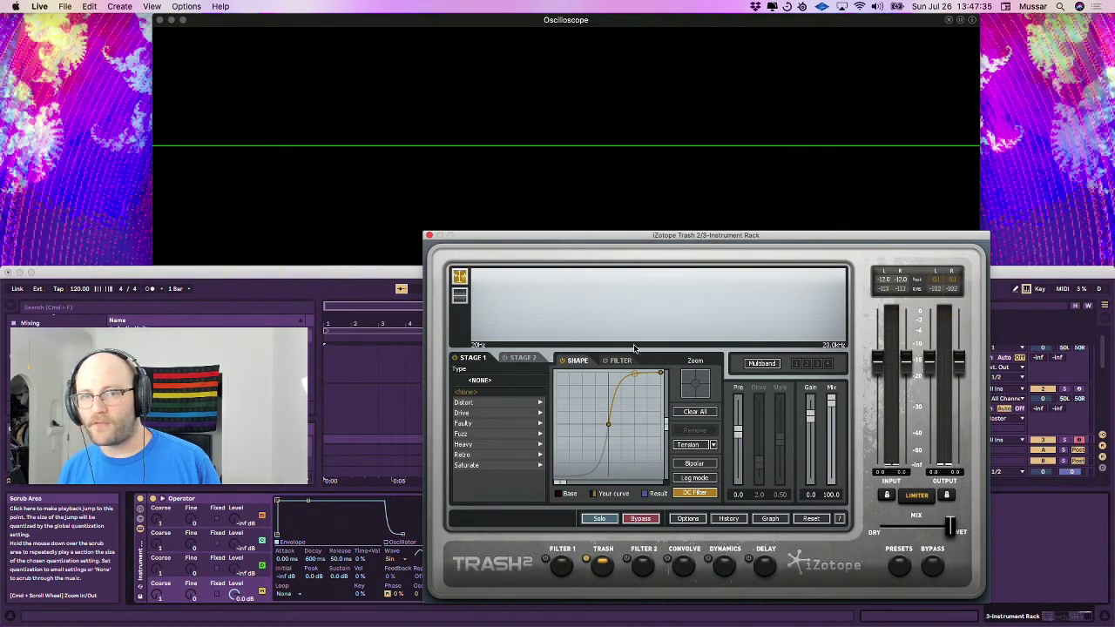
# Step: Reset Trash 2's Stage 1 shape curve to the straight diagonal
pyautogui.rightClick(636, 377)
pyautogui.click(646, 457)
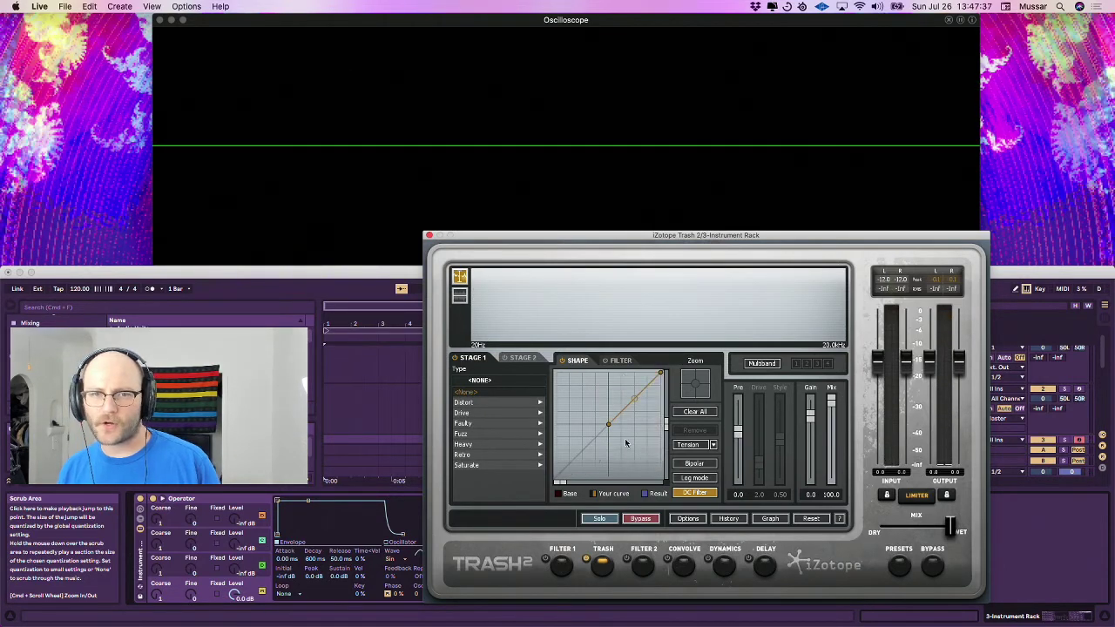
pyautogui.scroll(5, 608, 427)
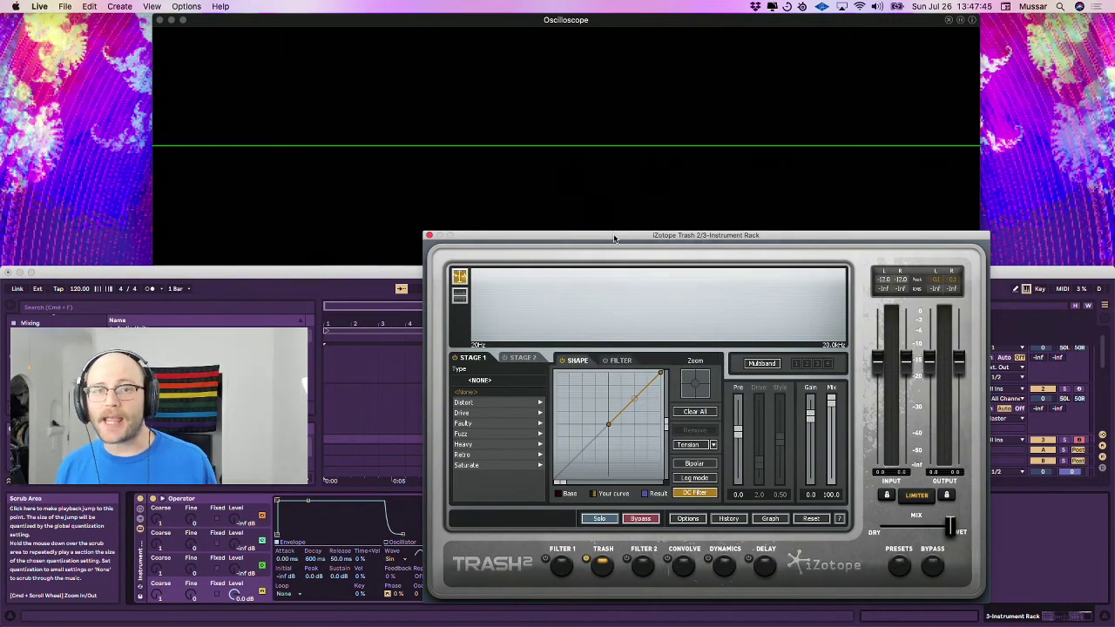
# Step: Move the Trash 2 window clear of the device chain and insert a Compressor between Operator and Trash 2
pyautogui.moveTo(613, 238); pyautogui.dragTo(683, 86)
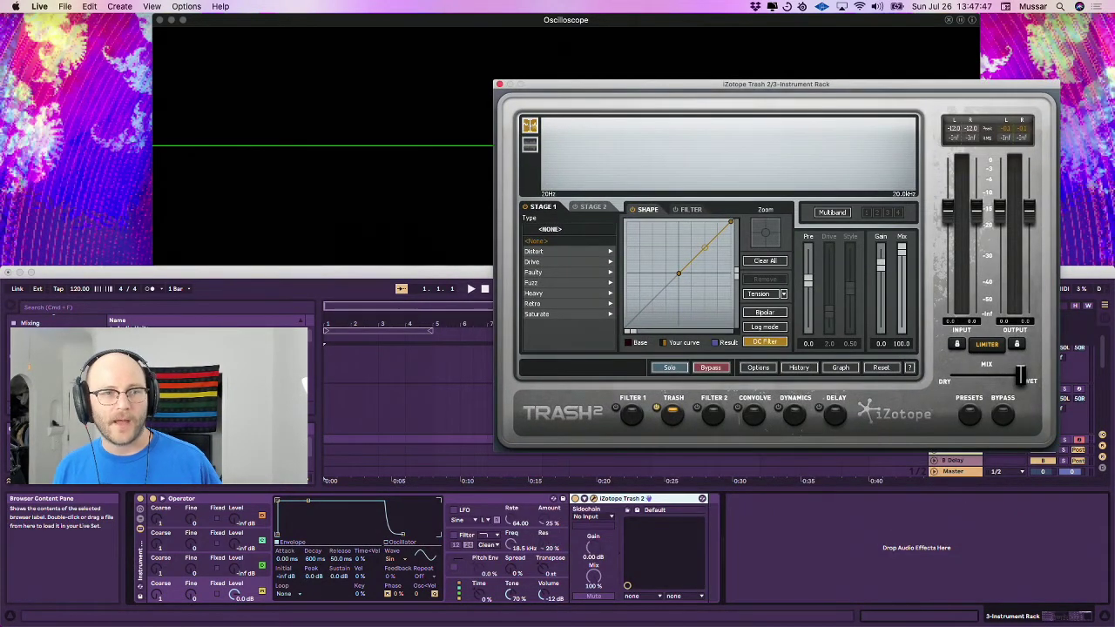
pyautogui.click(33, 394)
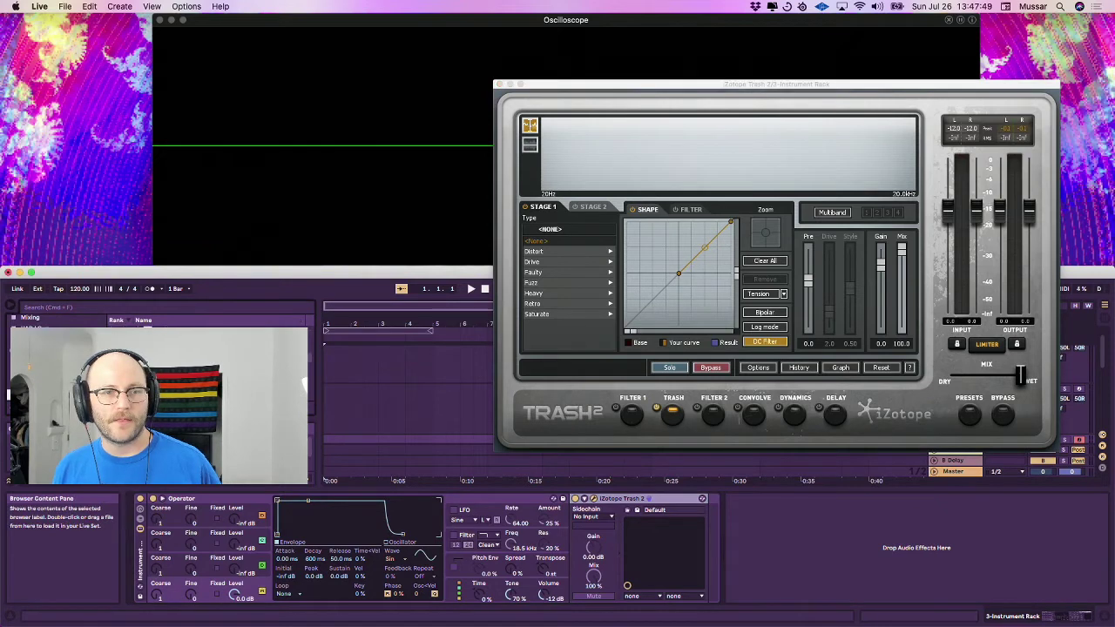
pyautogui.moveTo(462, 502); pyautogui.dragTo(578, 561)
pyautogui.click(676, 548)
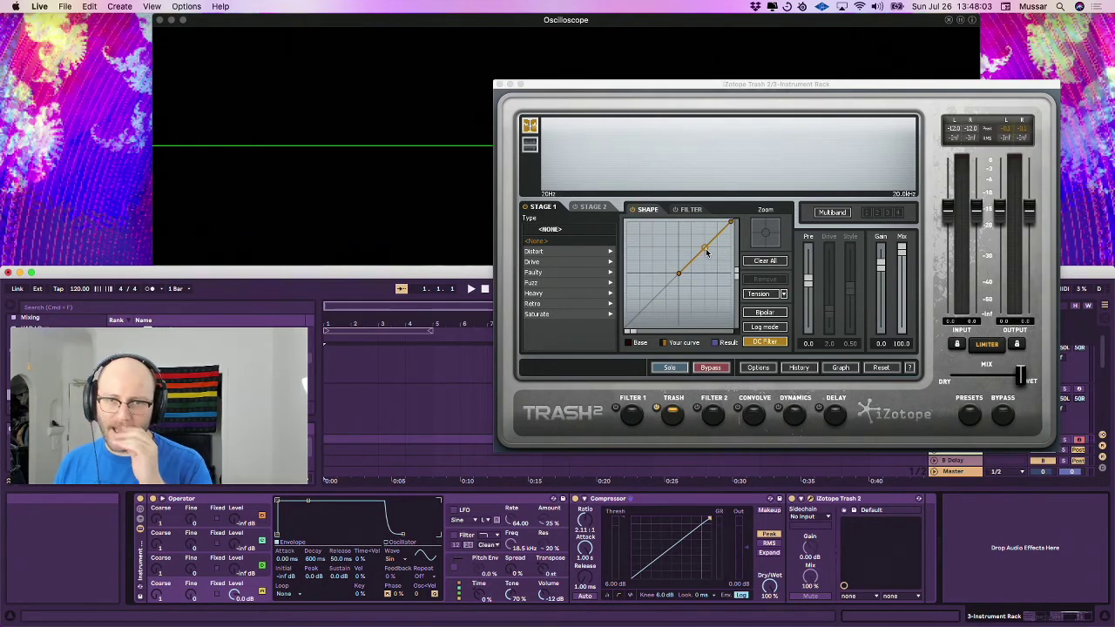
# Step: Pair a gently raised Trash 2 shape curve with a Compressor ratio of 42.0:1 and a threshold of -12.7 dB
pyautogui.moveTo(705, 249); pyautogui.dragTo(709, 247)
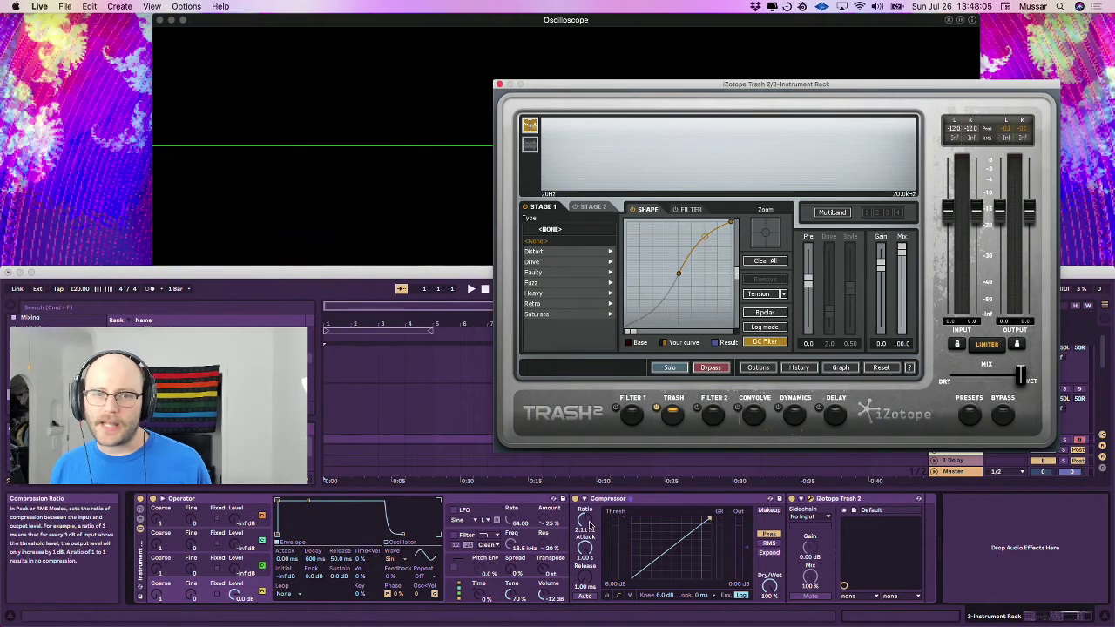
pyautogui.moveTo(587, 523); pyautogui.dragTo(586, 477)
pyautogui.moveTo(616, 529); pyautogui.dragTo(631, 548)
pyautogui.press('alt+super+8')
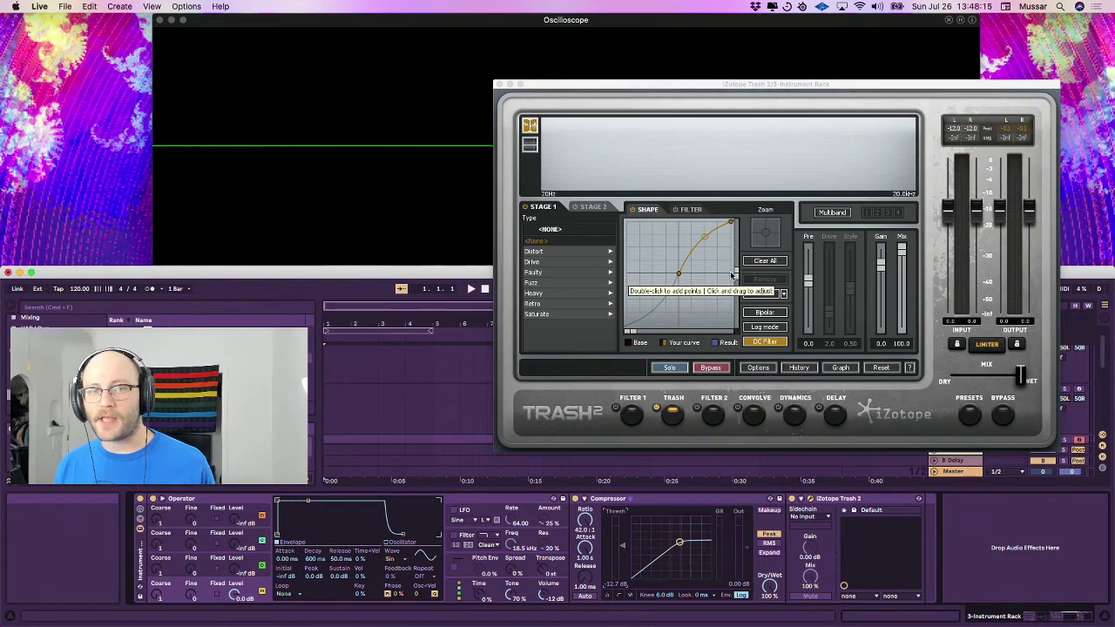
# Step: Compare the Compressor's transfer curve with Trash 2's shape curve, nudging the shape's upper segment slightly
pyautogui.click(391, 209)
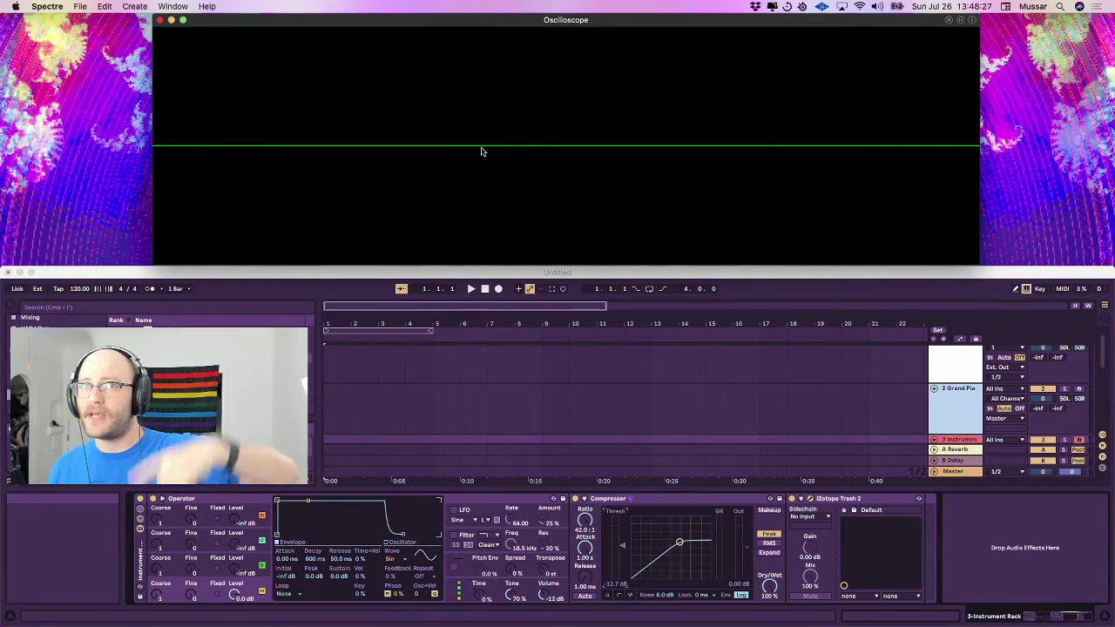
pyautogui.click(667, 497)
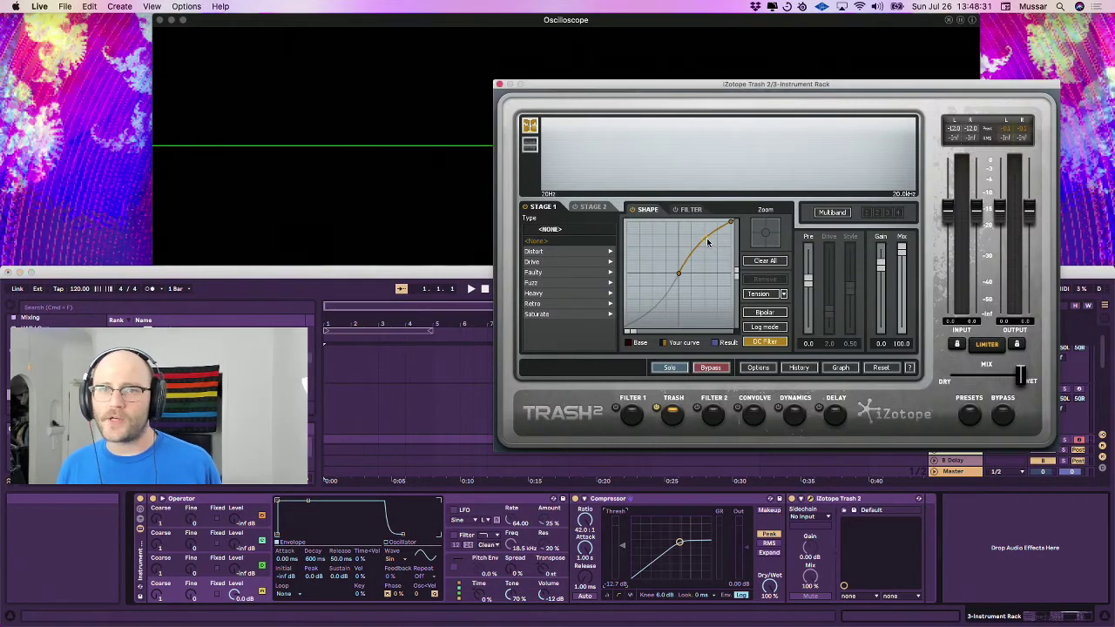
pyautogui.moveTo(707, 242); pyautogui.dragTo(707, 238)
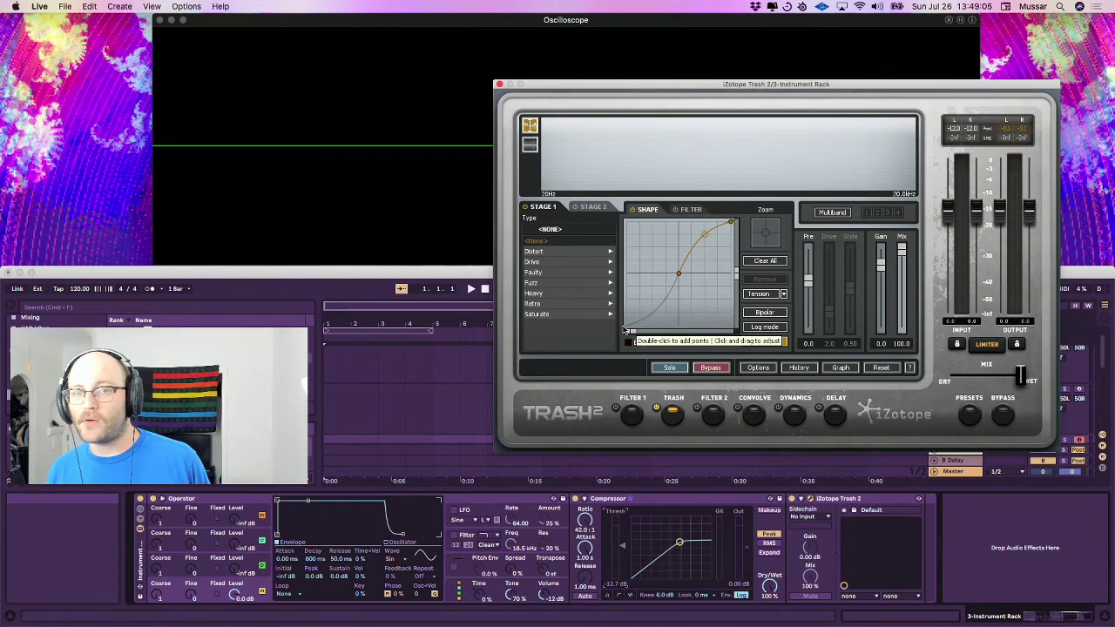
pyautogui.click(334, 197)
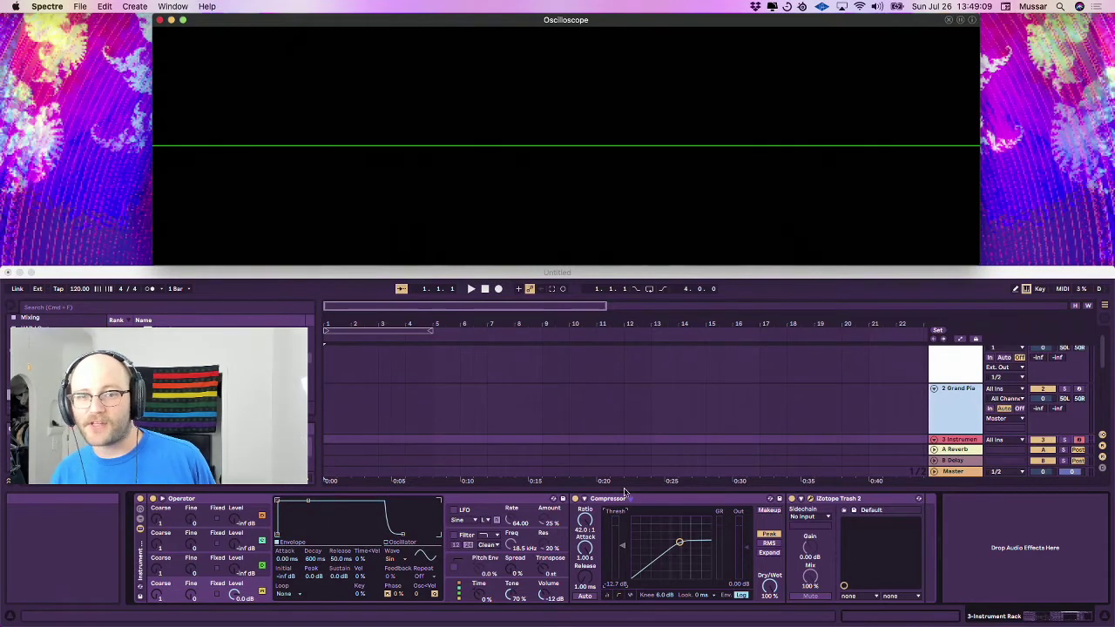
pyautogui.click(817, 498)
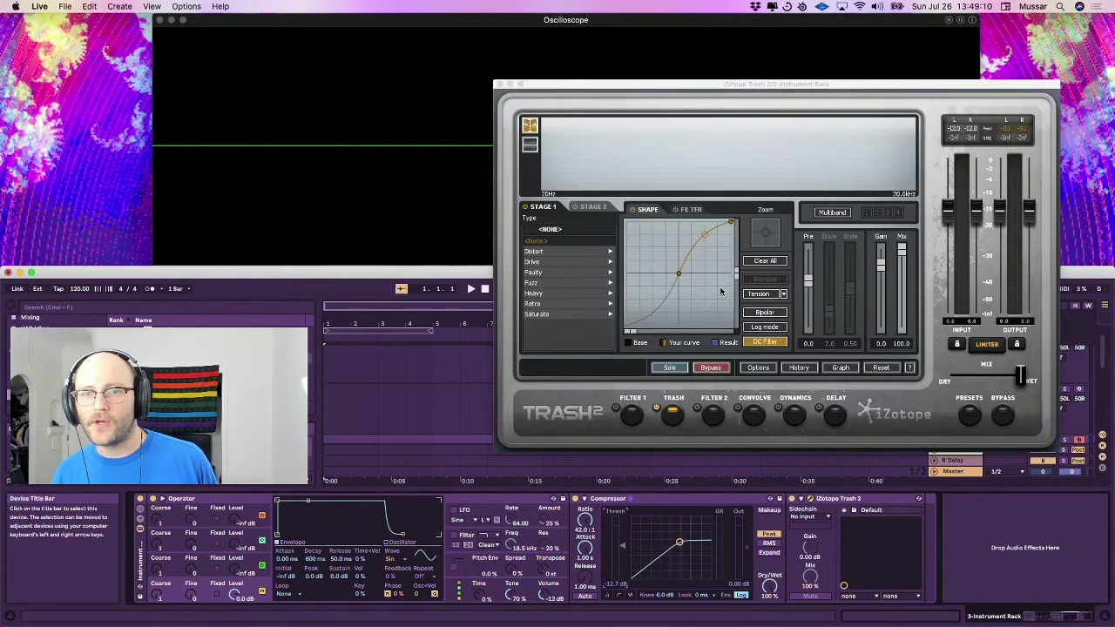
pyautogui.click(707, 238)
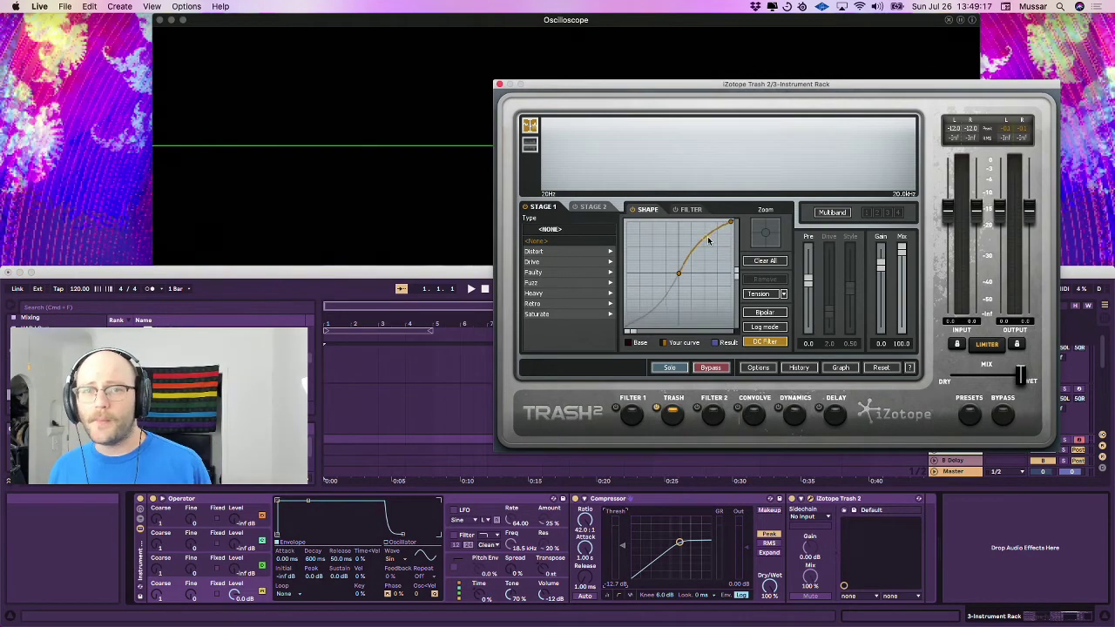
# Step: With Trash 2 placed below the waveform, add a Linear point at maximum level and pull it to the curve's centre for a vertical rise
pyautogui.moveTo(683, 87); pyautogui.dragTo(575, 258)
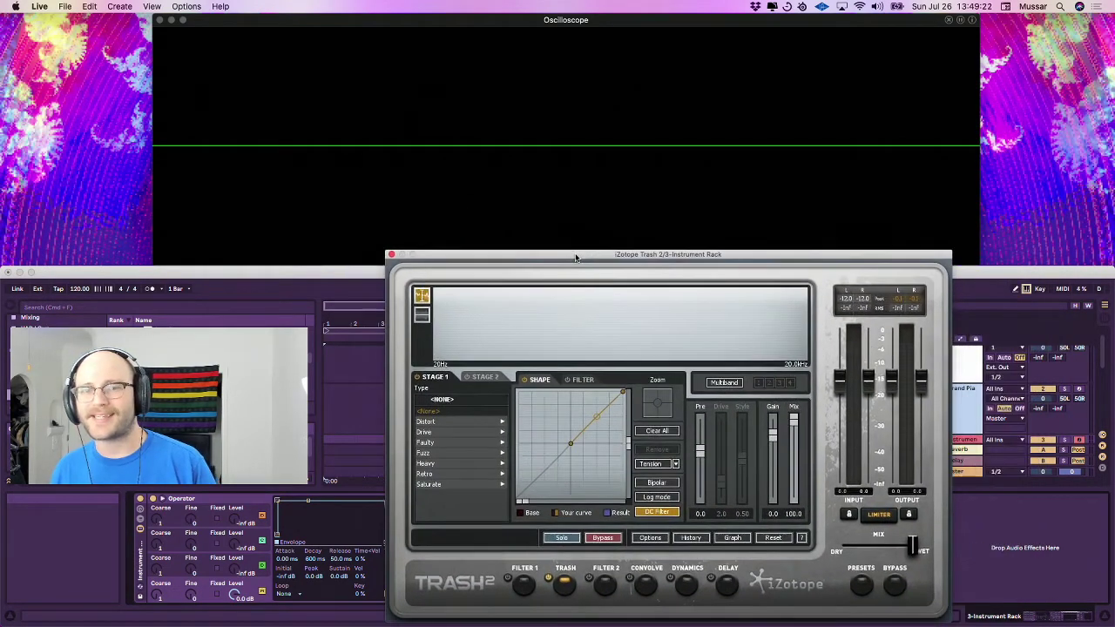
pyautogui.moveTo(597, 416); pyautogui.dragTo(588, 389)
pyautogui.rightClick(596, 421)
pyautogui.click(599, 424)
pyautogui.click(601, 393)
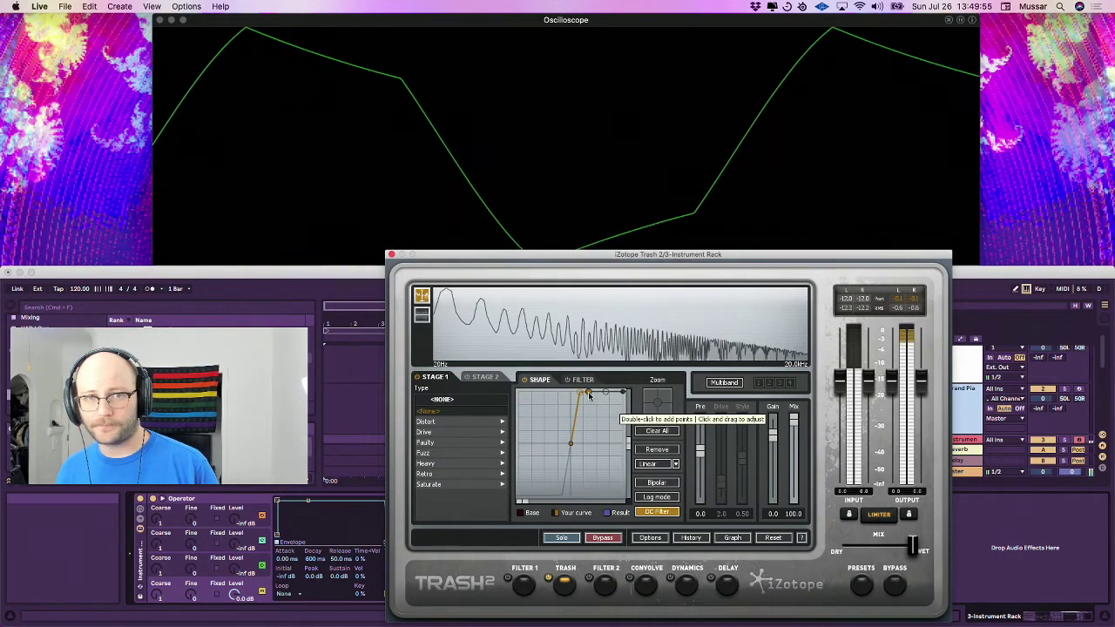
pyautogui.moveTo(588, 393); pyautogui.dragTo(573, 392)
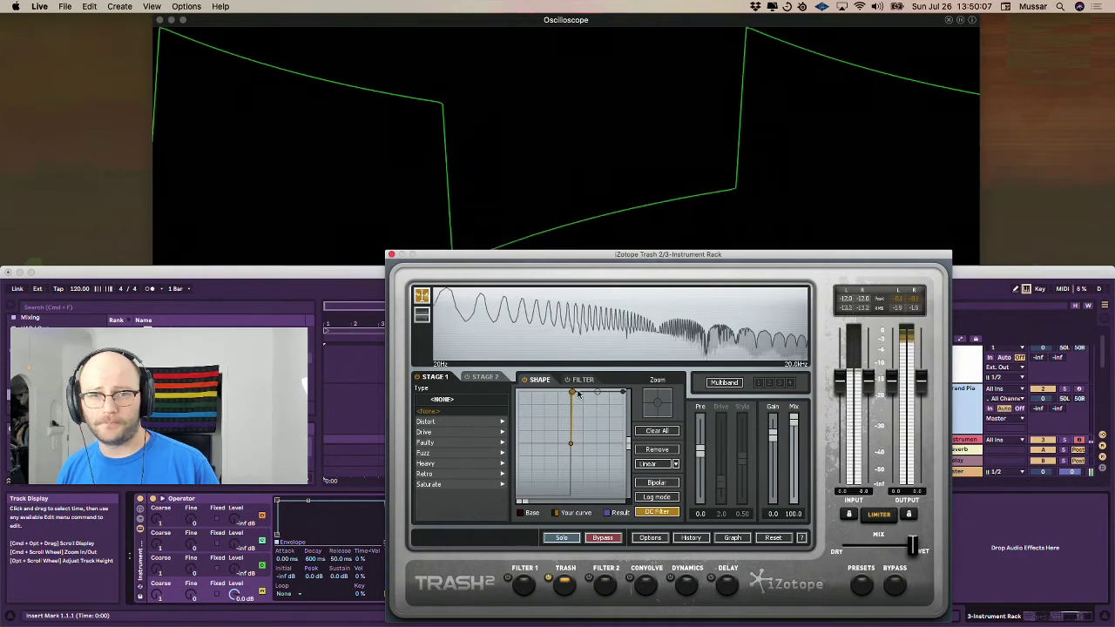
pyautogui.moveTo(571, 393); pyautogui.dragTo(563, 394)
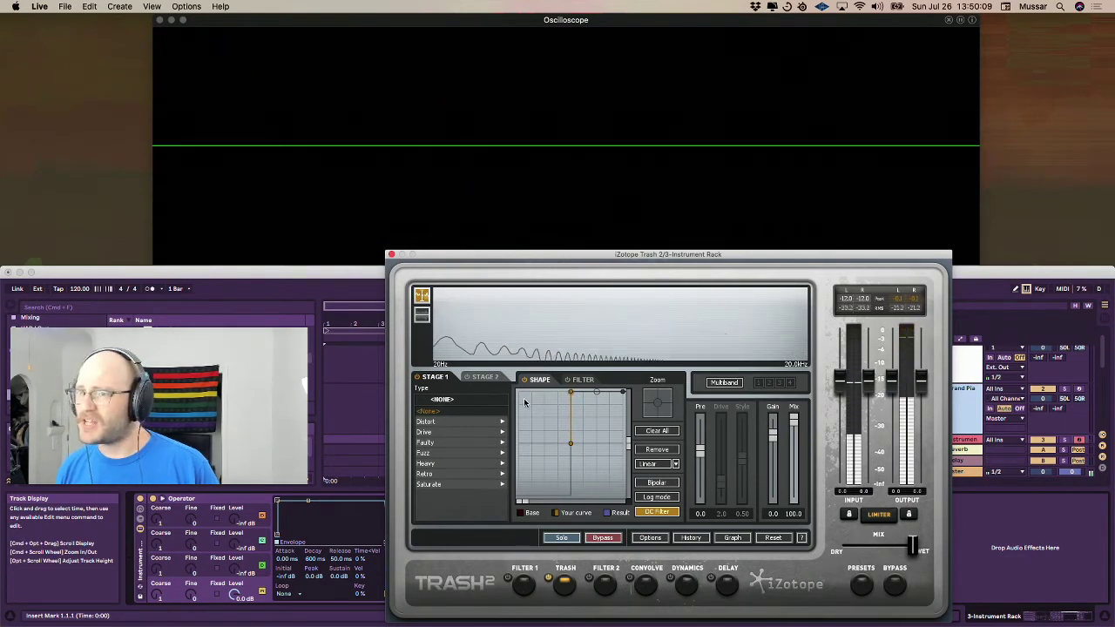
# Step: Remove the added point from the shape curve and return the upper segment to Tension with only a slight upward bend
pyautogui.moveTo(572, 394); pyautogui.dragTo(599, 418)
pyautogui.rightClick(598, 418)
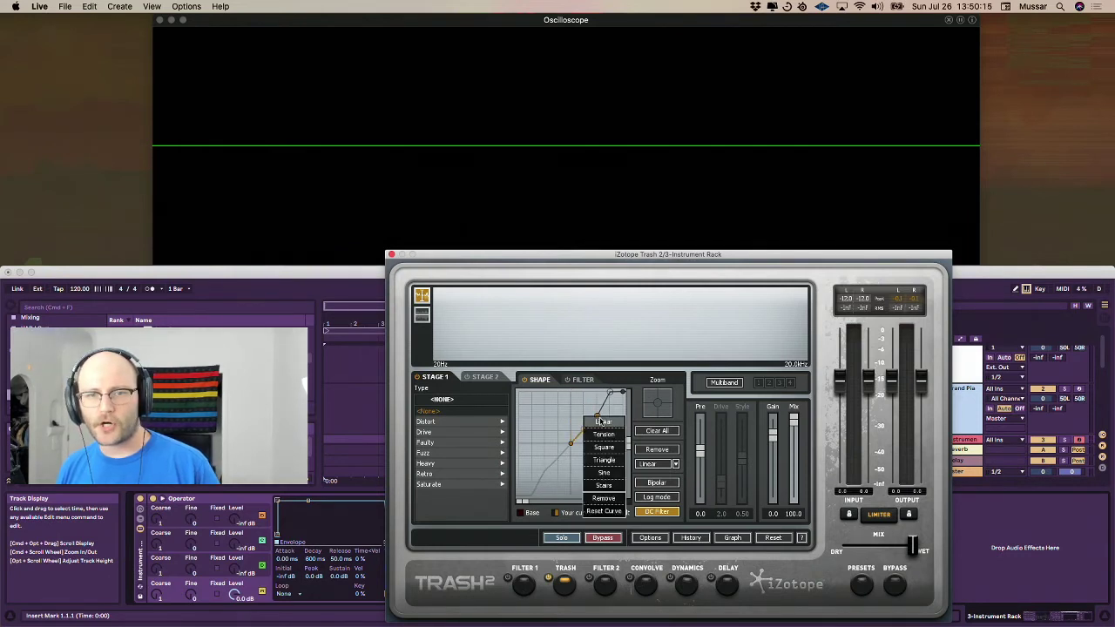
pyautogui.click(612, 500)
pyautogui.rightClick(596, 393)
pyautogui.click(606, 411)
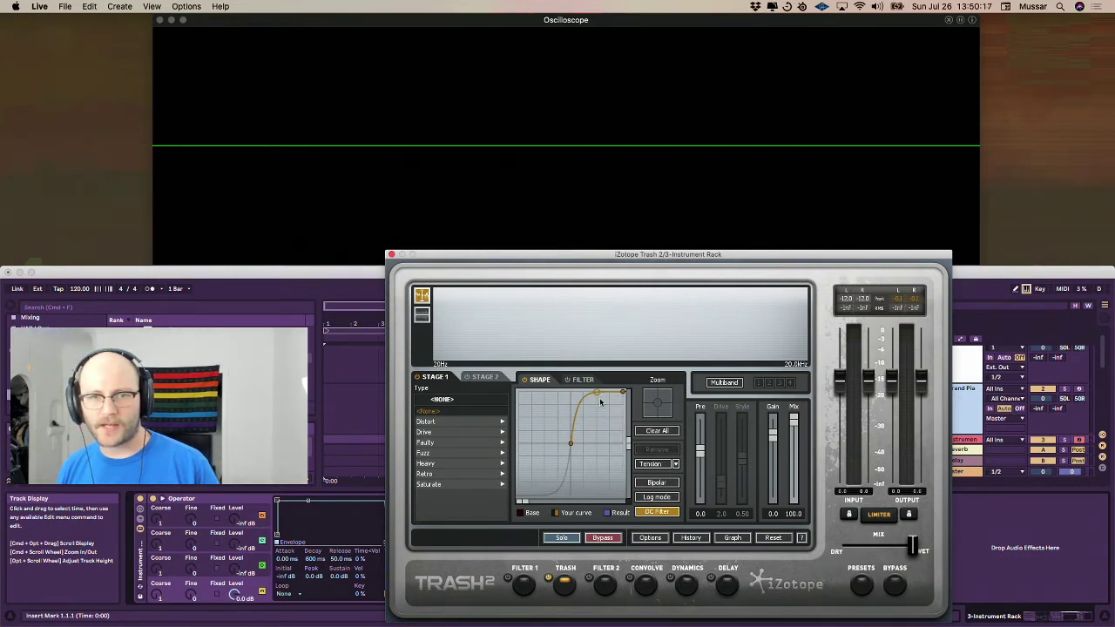
pyautogui.moveTo(595, 393); pyautogui.dragTo(594, 419)
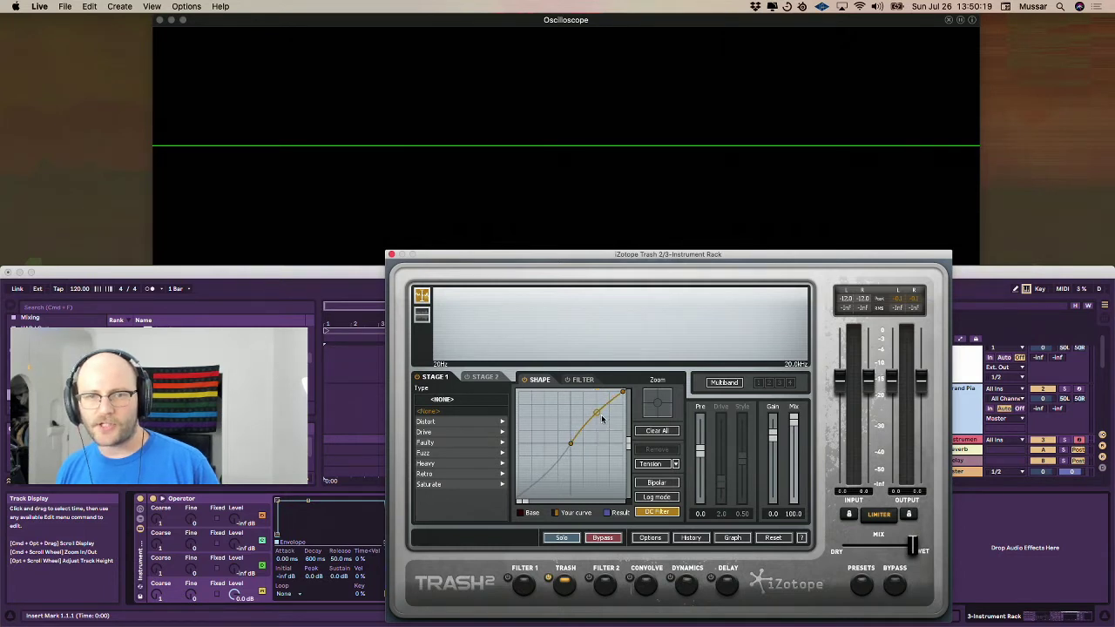
# Step: Change the upper segment to Square with many repetitions, and lower Trash 2's output to -9.2 dB while checking the oscilloscope
pyautogui.rightClick(600, 419)
pyautogui.click(595, 446)
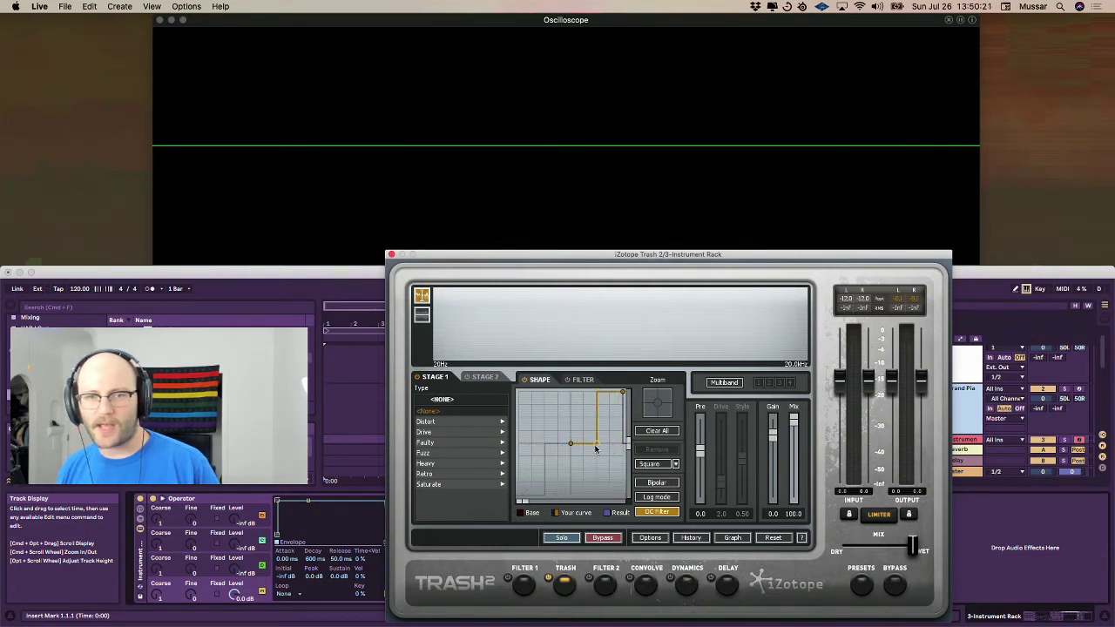
pyautogui.moveTo(595, 445); pyautogui.dragTo(596, 438)
pyautogui.moveTo(923, 391); pyautogui.dragTo(924, 399)
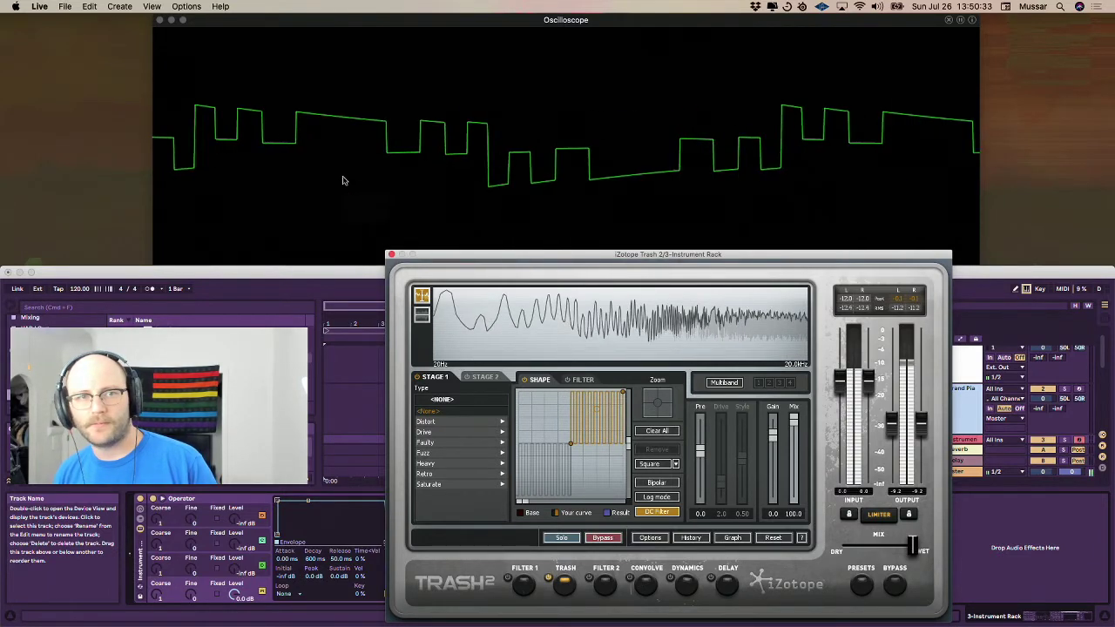
pyautogui.click(376, 138)
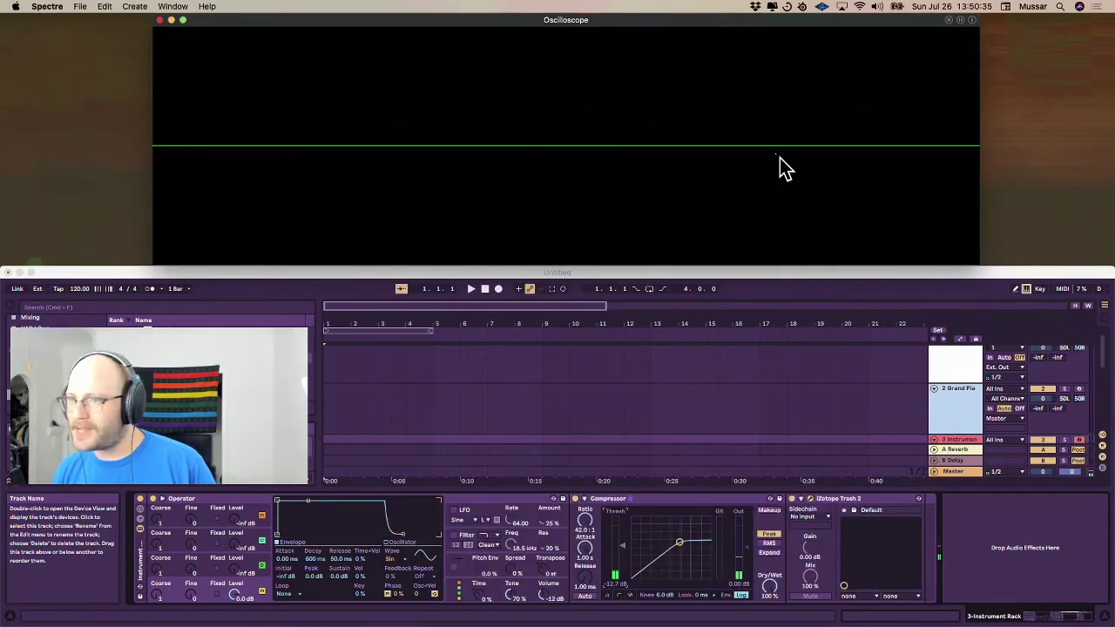
pyautogui.click(807, 515)
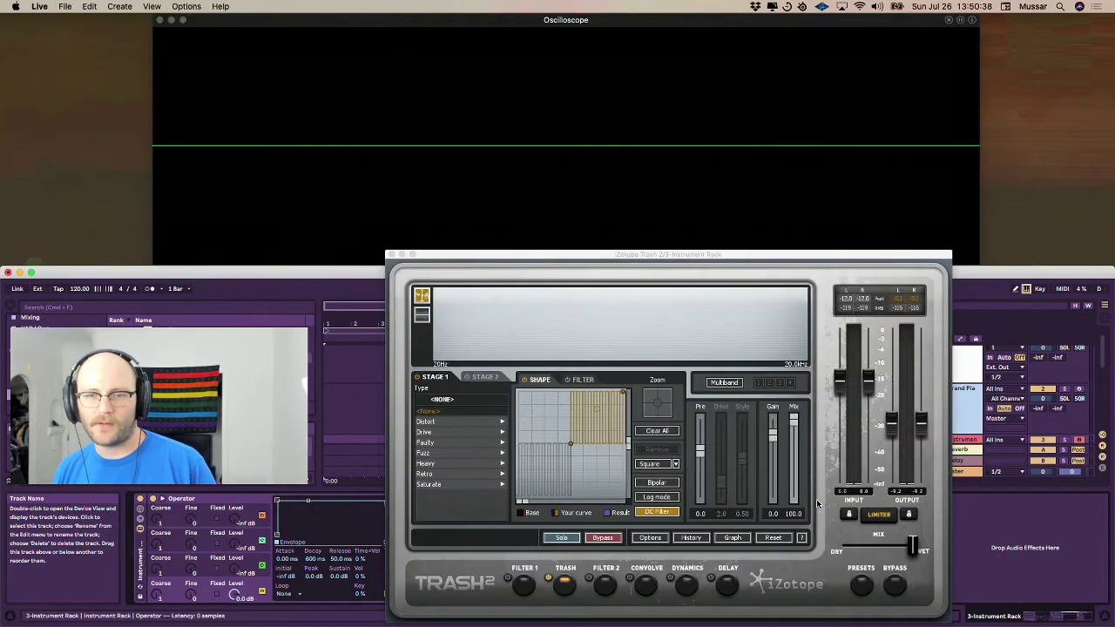
# Step: Demonstrate a Sine shape with dense cycles on the upper curve segment and switch that segment to Triangle
pyautogui.click(599, 441)
pyautogui.rightClick(597, 441)
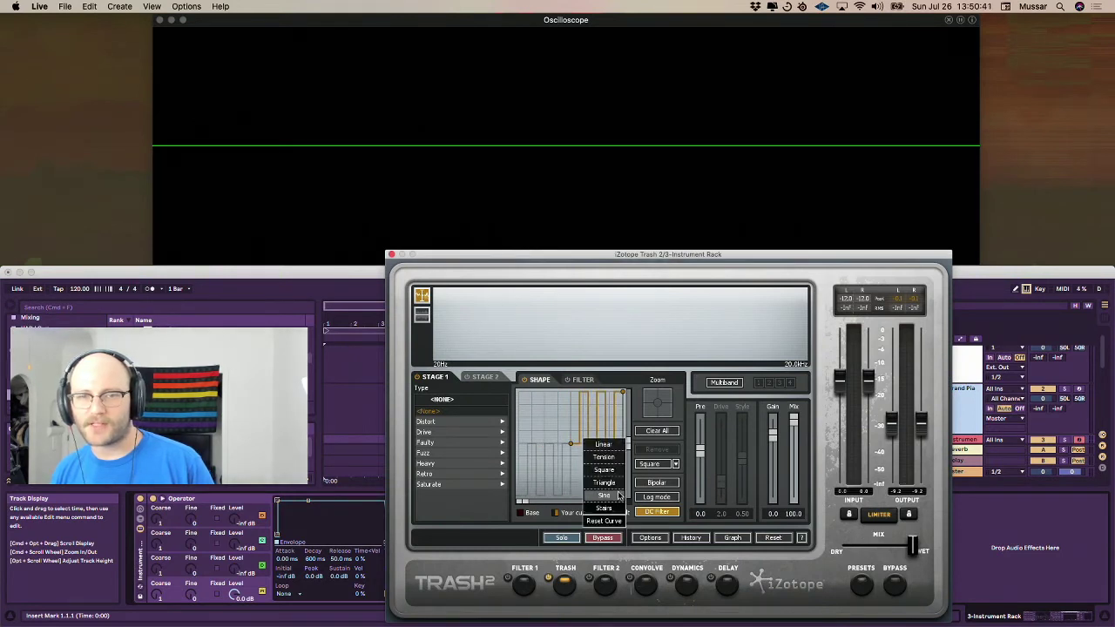
pyautogui.click(615, 493)
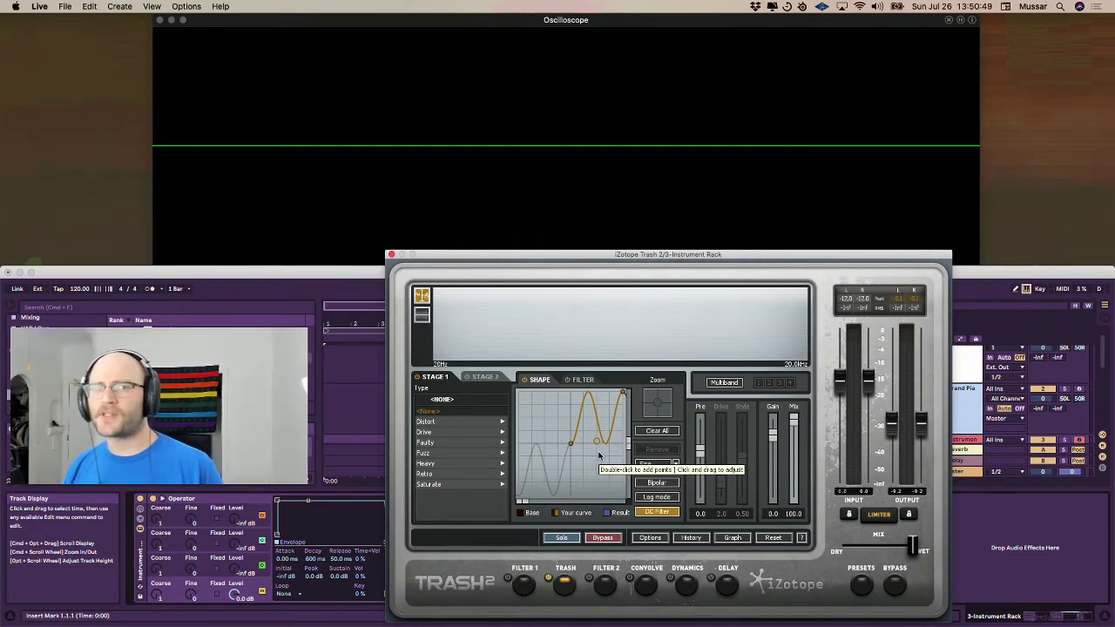
pyautogui.moveTo(596, 441); pyautogui.dragTo(597, 411)
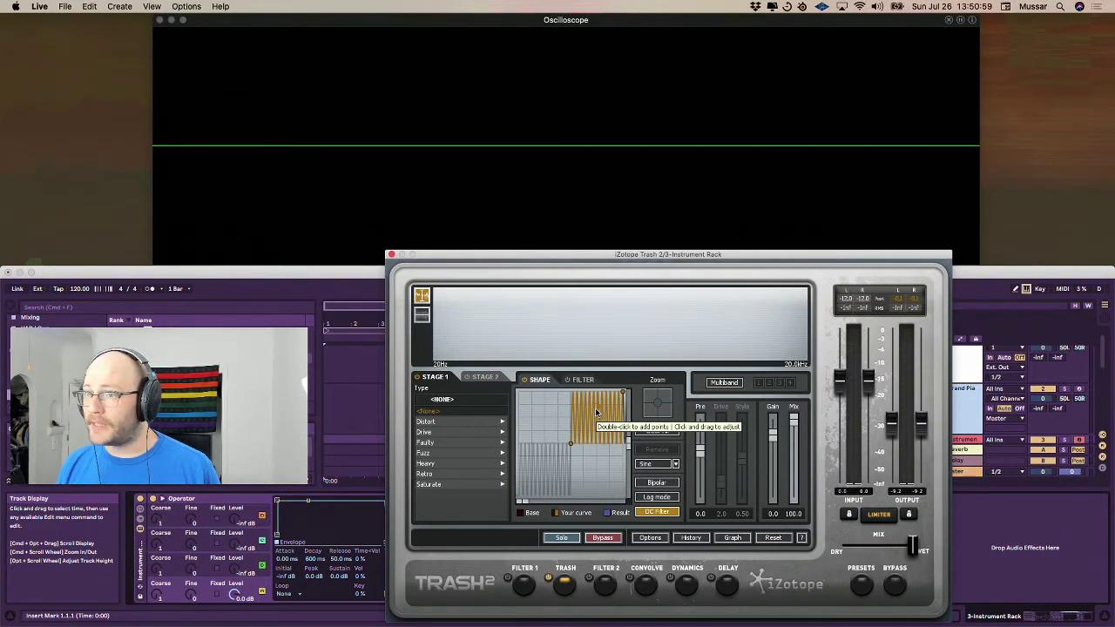
pyautogui.rightClick(597, 412)
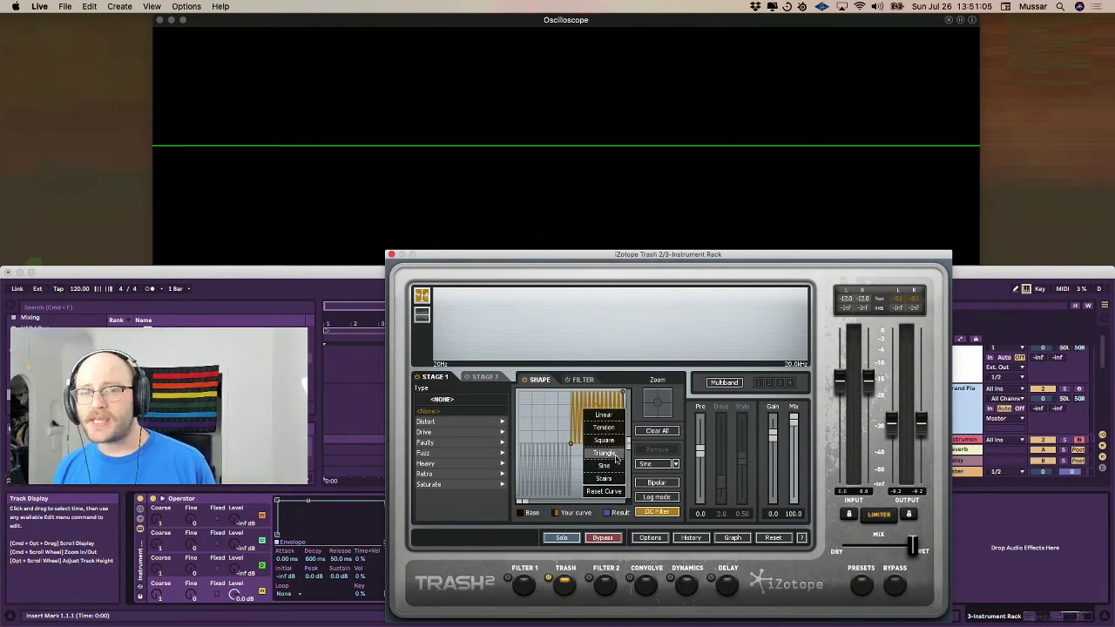
pyautogui.click(608, 453)
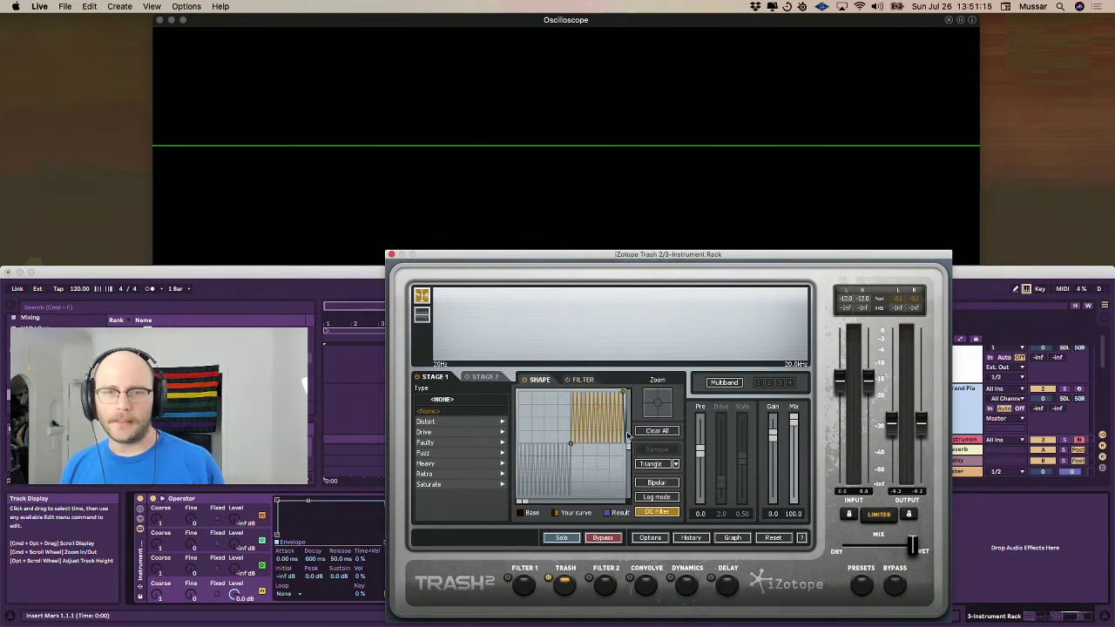
# Step: Return the upper segment to a single Tension curve, bending it below the diagonal and back slightly above it
pyautogui.doubleClick(598, 408)
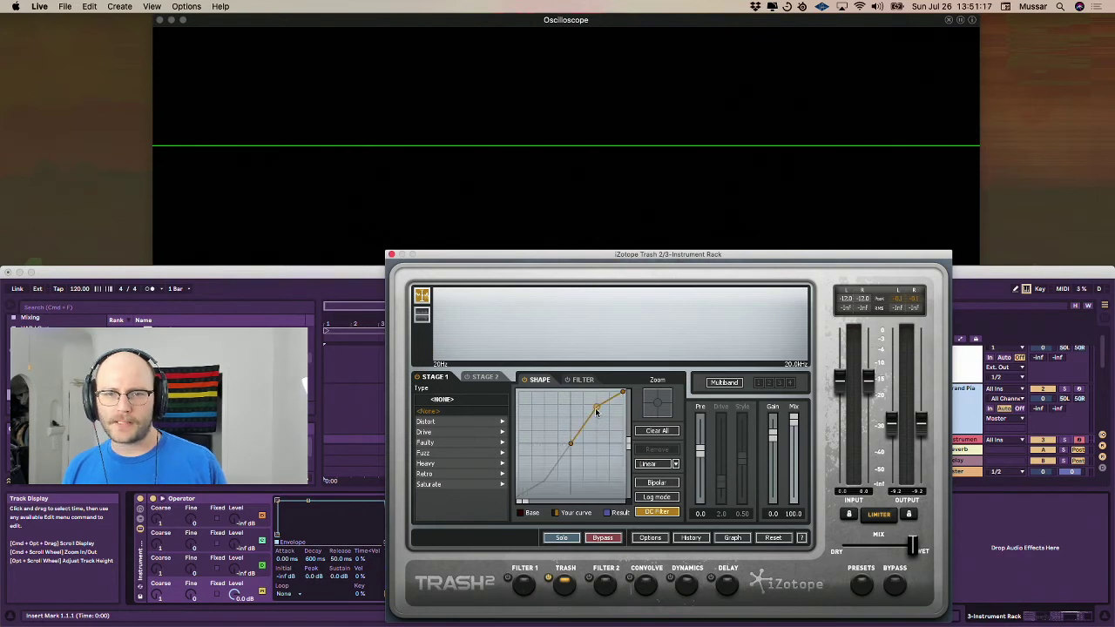
pyautogui.moveTo(596, 411); pyautogui.dragTo(601, 440)
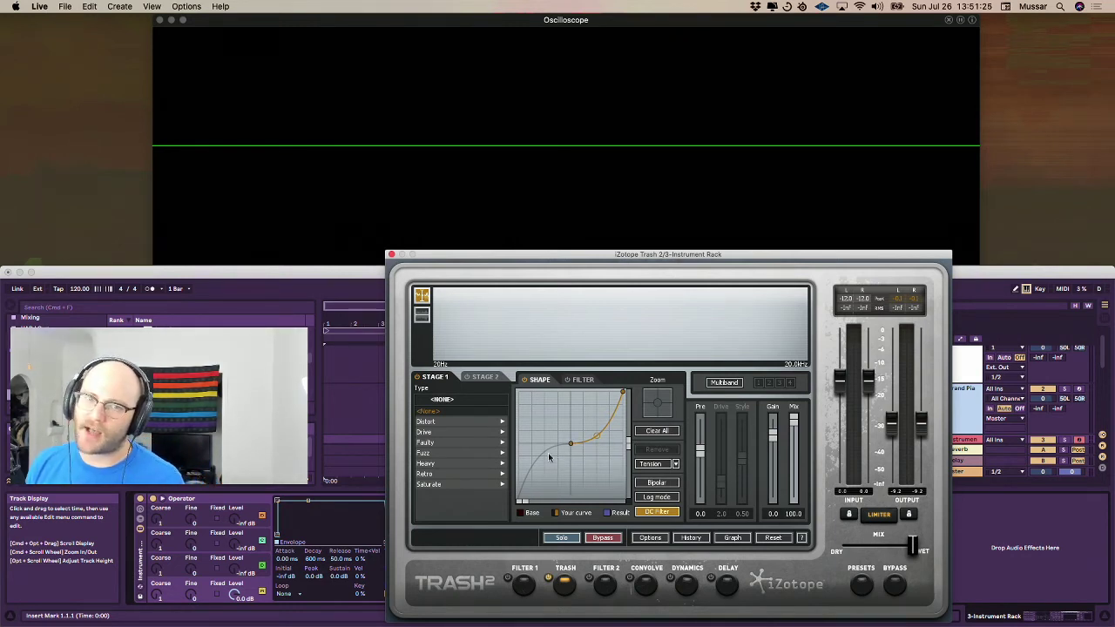
pyautogui.moveTo(601, 441); pyautogui.dragTo(594, 415)
# Step: Enable Bipolar and shape both halves independently, raising the upper segment to maximum and moving the lower one up to centre and down to minimum
pyautogui.click(647, 483)
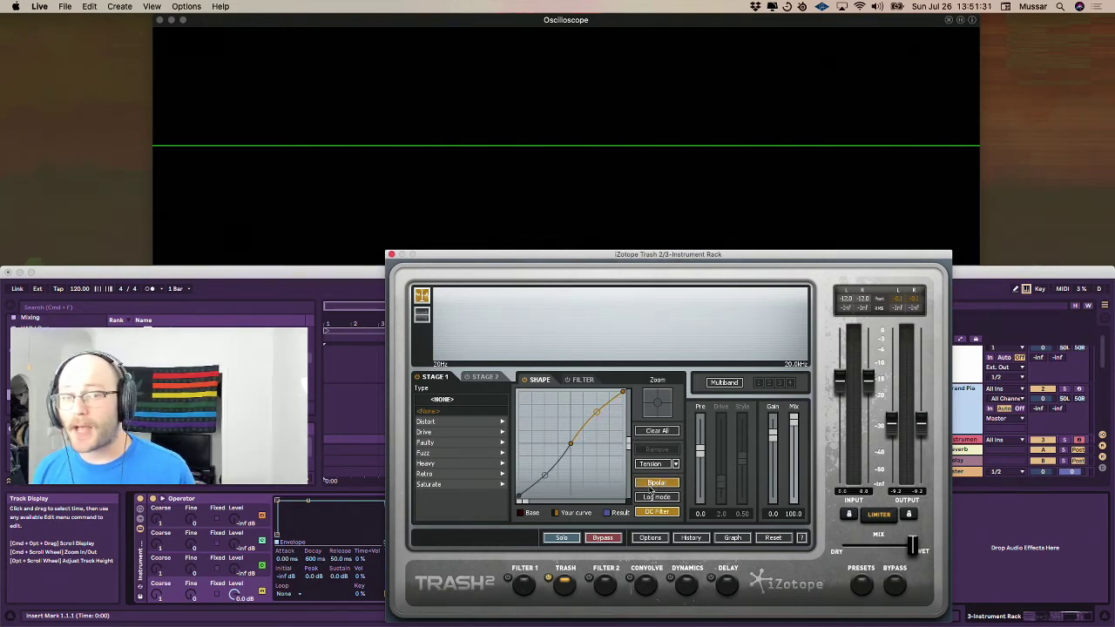
pyautogui.click(545, 474)
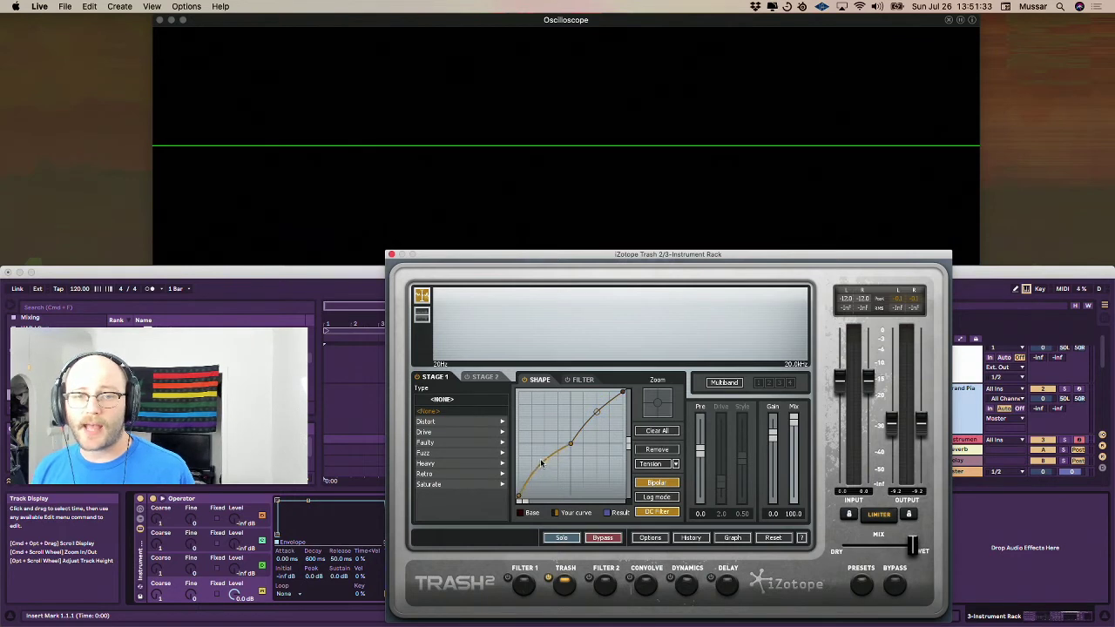
pyautogui.moveTo(541, 464); pyautogui.dragTo(538, 446)
pyautogui.moveTo(597, 412); pyautogui.dragTo(595, 398)
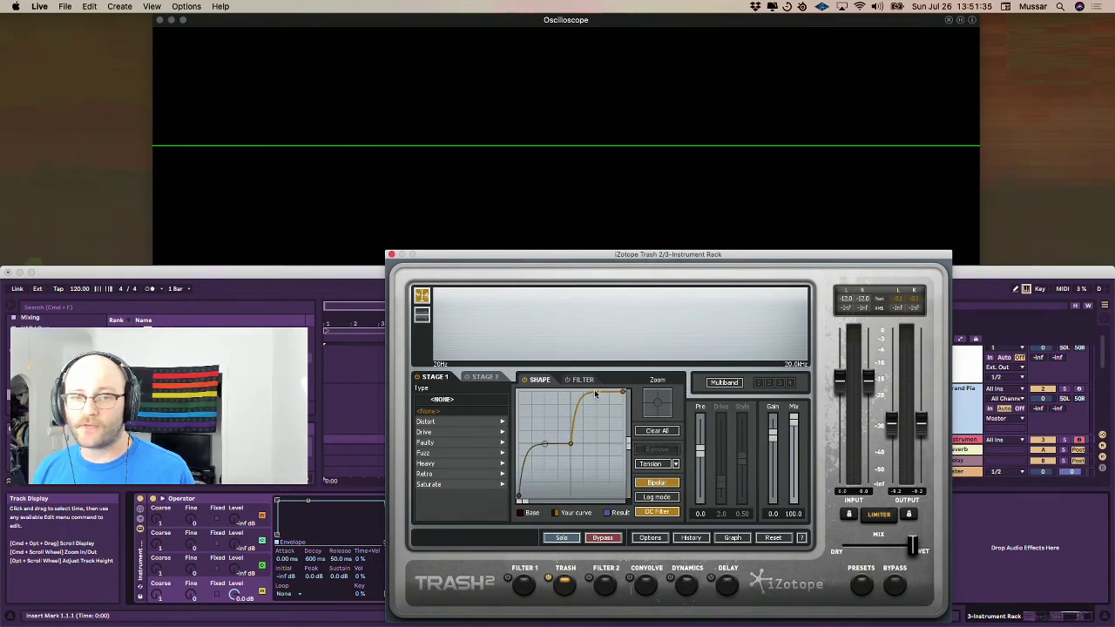
pyautogui.moveTo(544, 444); pyautogui.dragTo(548, 495)
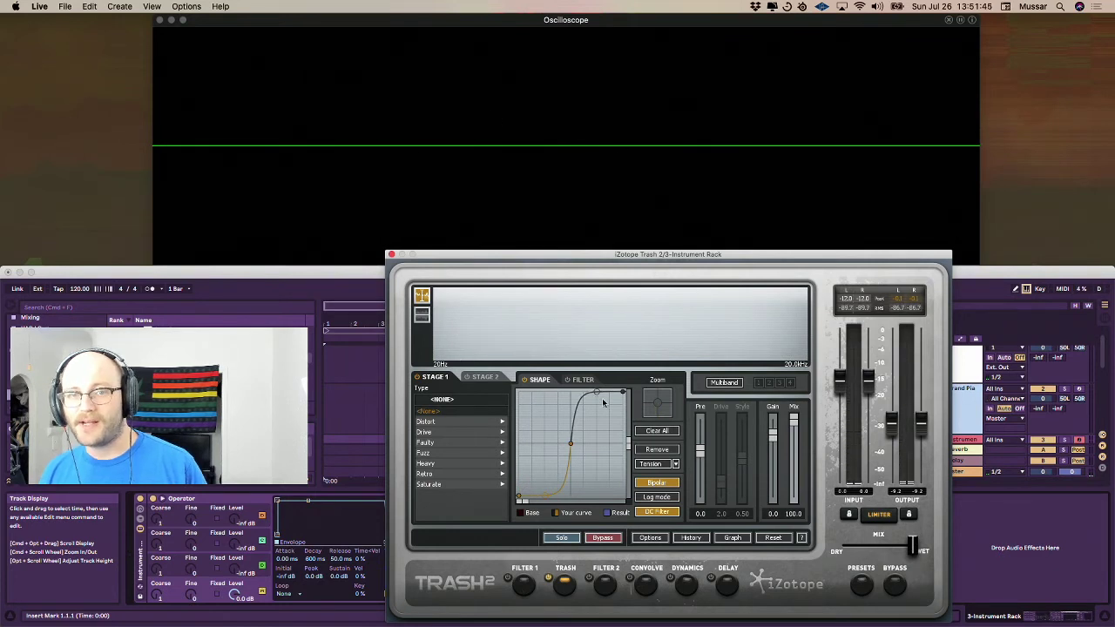
# Step: Bend both bipolar halves towards the centre level, and add nodes forming a steep rise to maximum, a vertical drop to centre and a rounded second rise
pyautogui.moveTo(595, 392); pyautogui.dragTo(597, 443)
pyautogui.moveTo(548, 496); pyautogui.dragTo(523, 434)
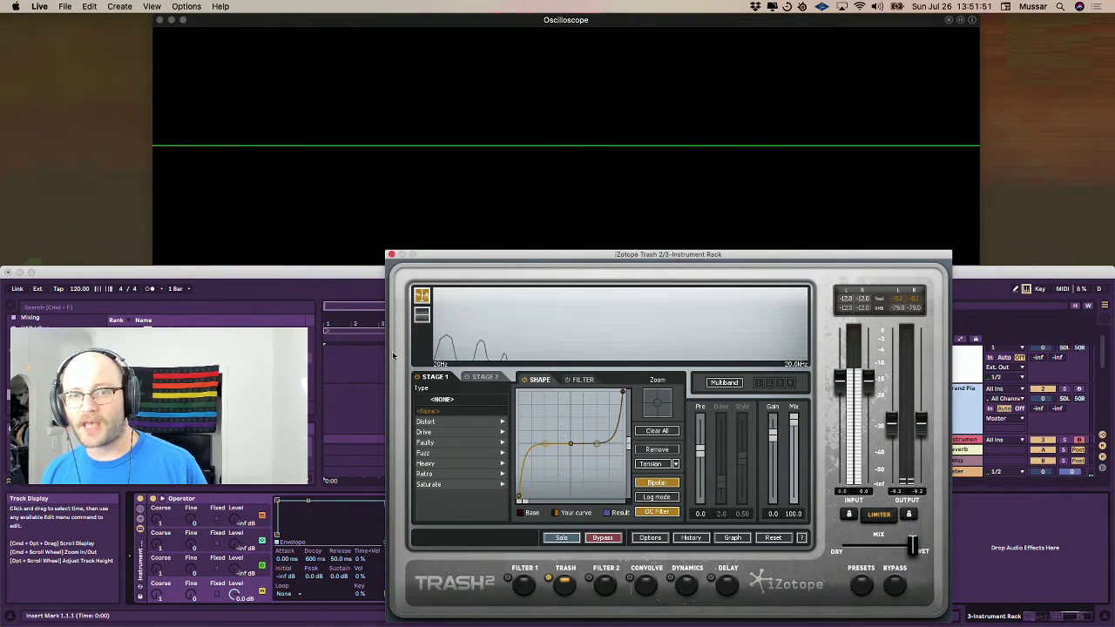
pyautogui.moveTo(529, 471)
pyautogui.mouseDown()
pyautogui.moveTo(592, 416)
pyautogui.moveTo(557, 415)
pyautogui.moveTo(596, 398)
pyautogui.moveTo(565, 425)
pyautogui.moveTo(584, 449)
pyautogui.moveTo(560, 463)
pyautogui.mouseUp()
pyautogui.moveTo(598, 413)
pyautogui.mouseDown()
pyautogui.moveTo(605, 437)
pyautogui.moveTo(590, 397)
pyautogui.mouseUp()
pyautogui.moveTo(606, 437); pyautogui.dragTo(587, 443)
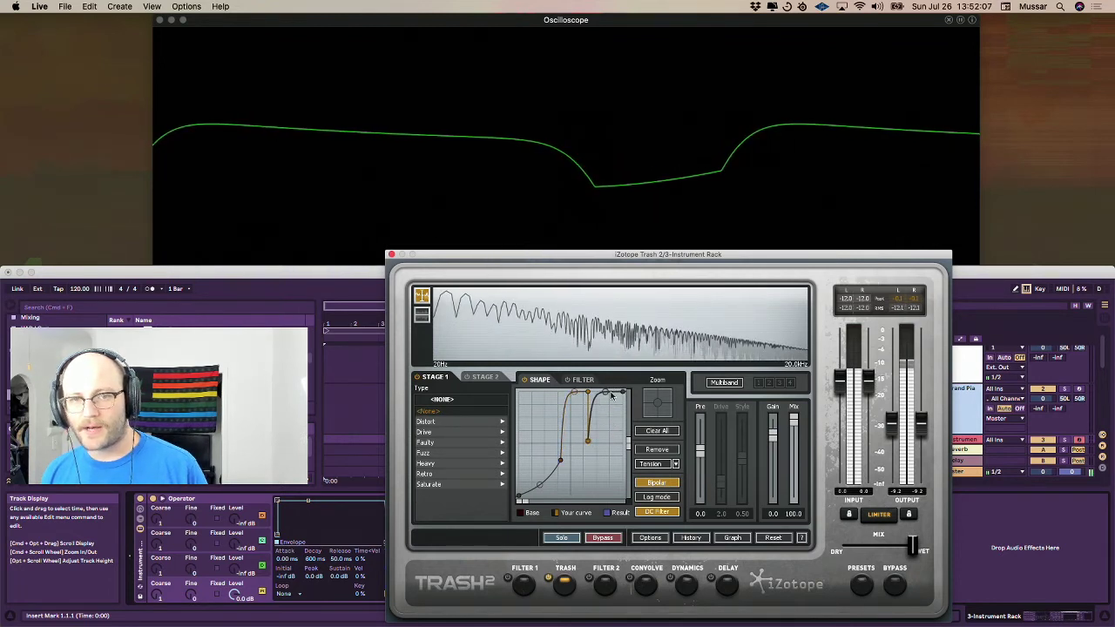
pyautogui.moveTo(606, 393); pyautogui.dragTo(612, 401)
# Step: Add nodes to the lower half of the curve, shaping a raised peak followed by a vertical drop to near minimum
pyautogui.moveTo(561, 460); pyautogui.dragTo(558, 496)
pyautogui.doubleClick(538, 447)
pyautogui.doubleClick(551, 470)
pyautogui.moveTo(538, 446)
pyautogui.mouseDown()
pyautogui.moveTo(521, 451)
pyautogui.moveTo(558, 427)
pyautogui.moveTo(535, 427)
pyautogui.mouseUp()
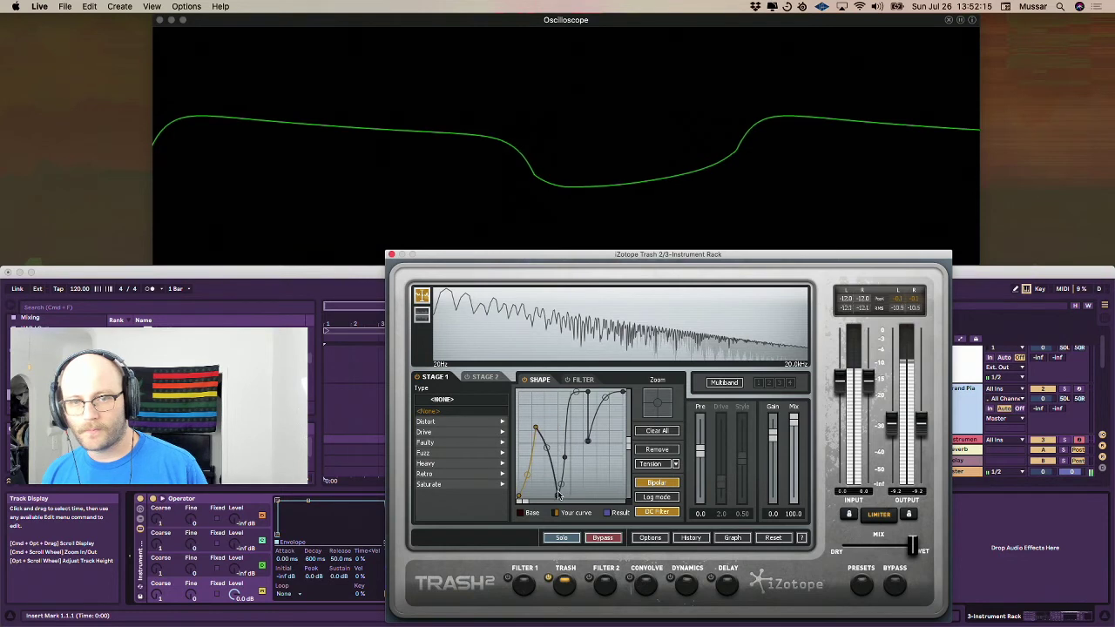
pyautogui.moveTo(559, 495); pyautogui.dragTo(549, 481)
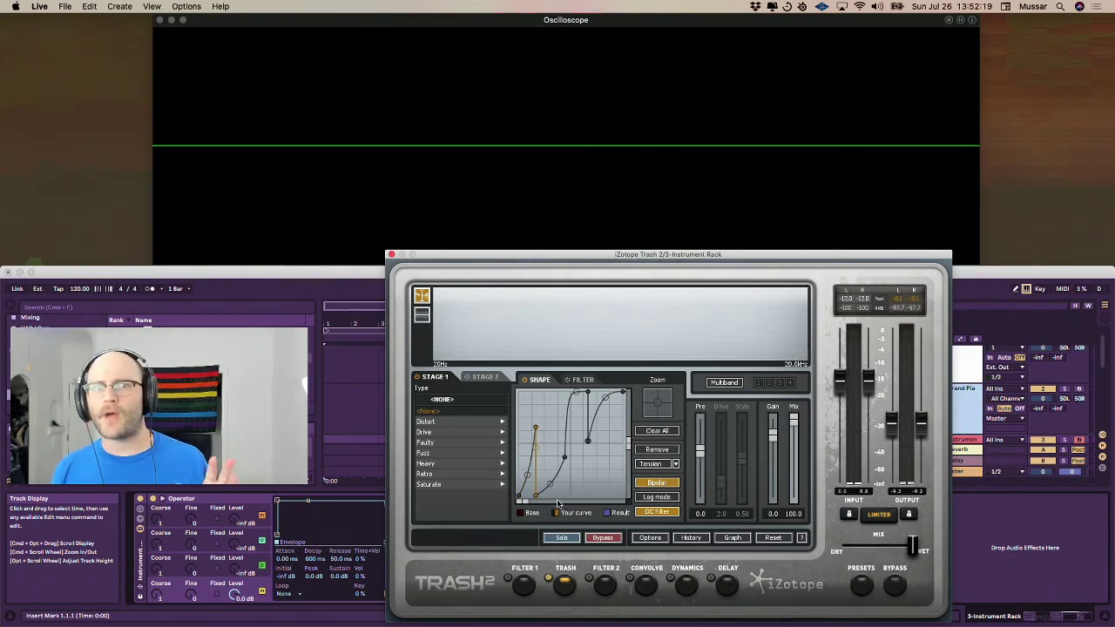
# Step: Close the Trash 2 plug-in window and delete Trash 2 from the device chain
pyautogui.click(392, 254)
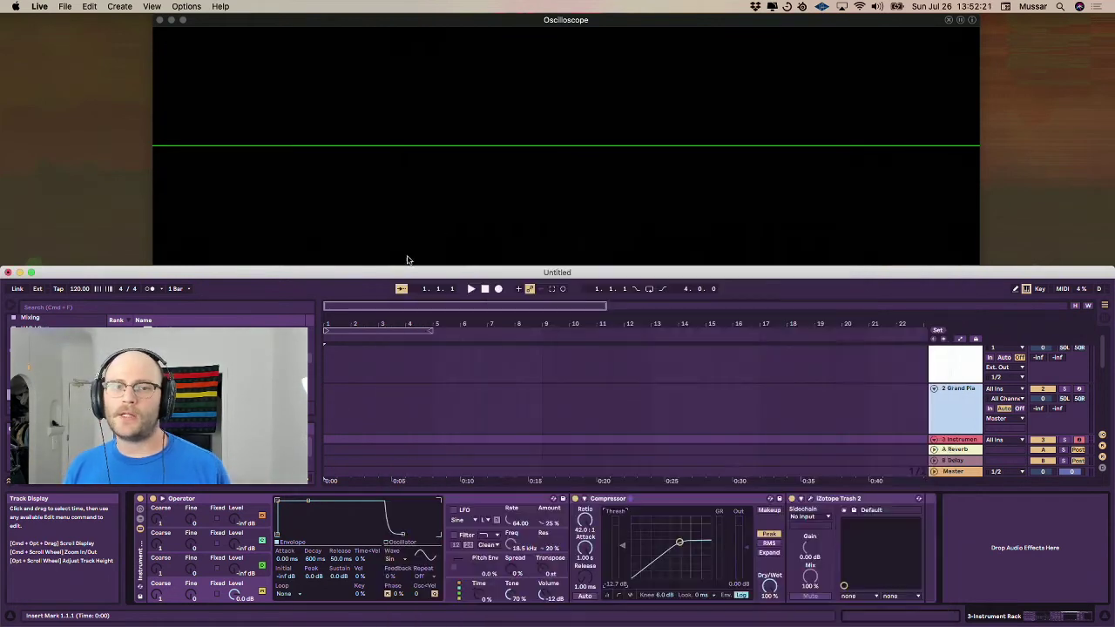
pyautogui.click(869, 499)
pyautogui.press('Delete')
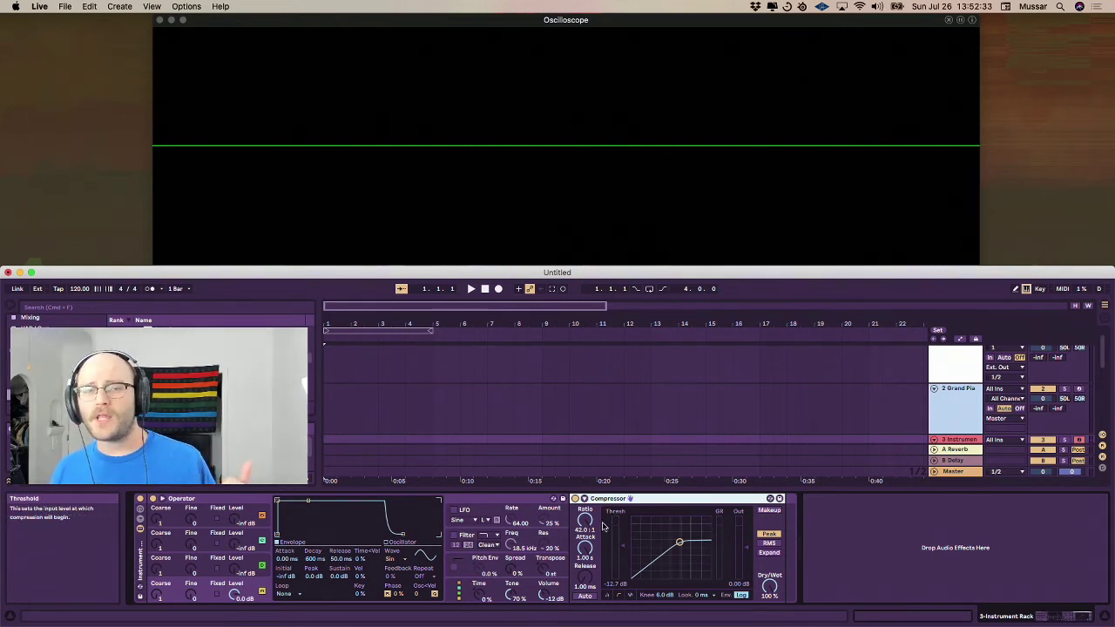
# Step: Set the Compressor's knee to 0.0 dB for a hard knee
pyautogui.moveTo(621, 549)
pyautogui.mouseDown()
pyautogui.moveTo(621, 574)
pyautogui.moveTo(621, 548)
pyautogui.mouseUp()
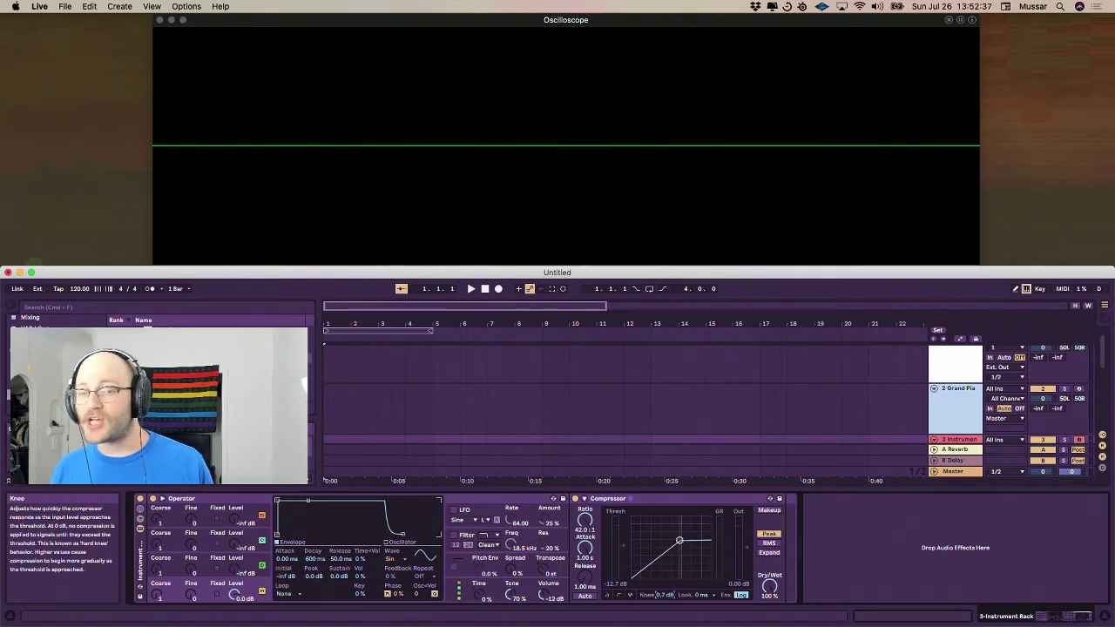
pyautogui.moveTo(664, 595)
pyautogui.mouseDown()
pyautogui.moveTo(665, 570)
pyautogui.moveTo(665, 608)
pyautogui.mouseUp()
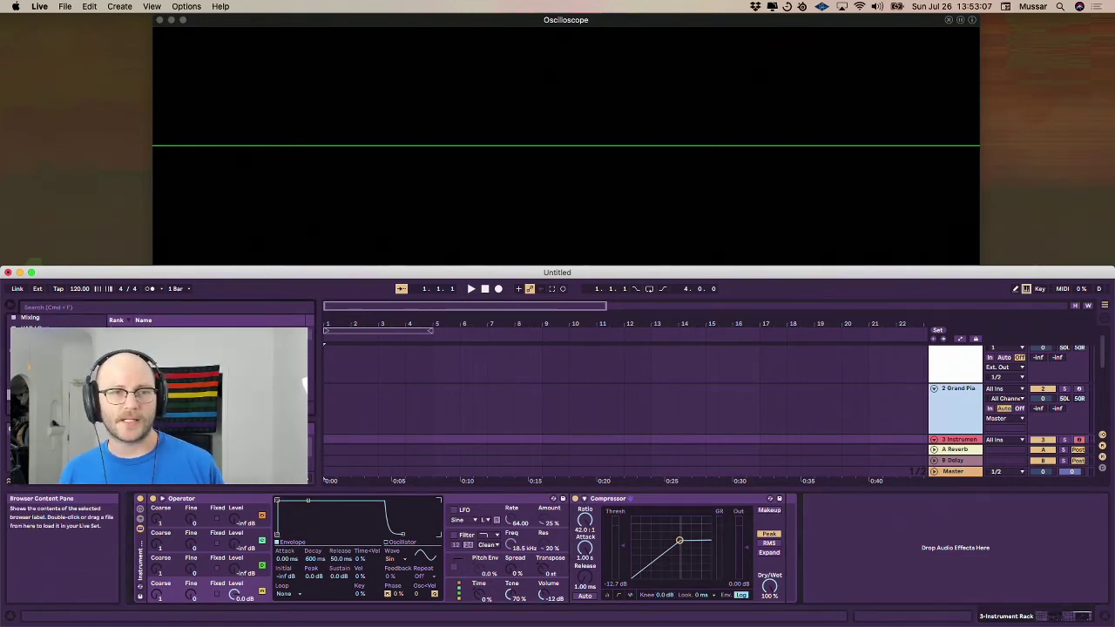
# Step: Insert a Saturator directly after Operator and delete the Compressor
pyautogui.moveTo(174, 409); pyautogui.dragTo(621, 522)
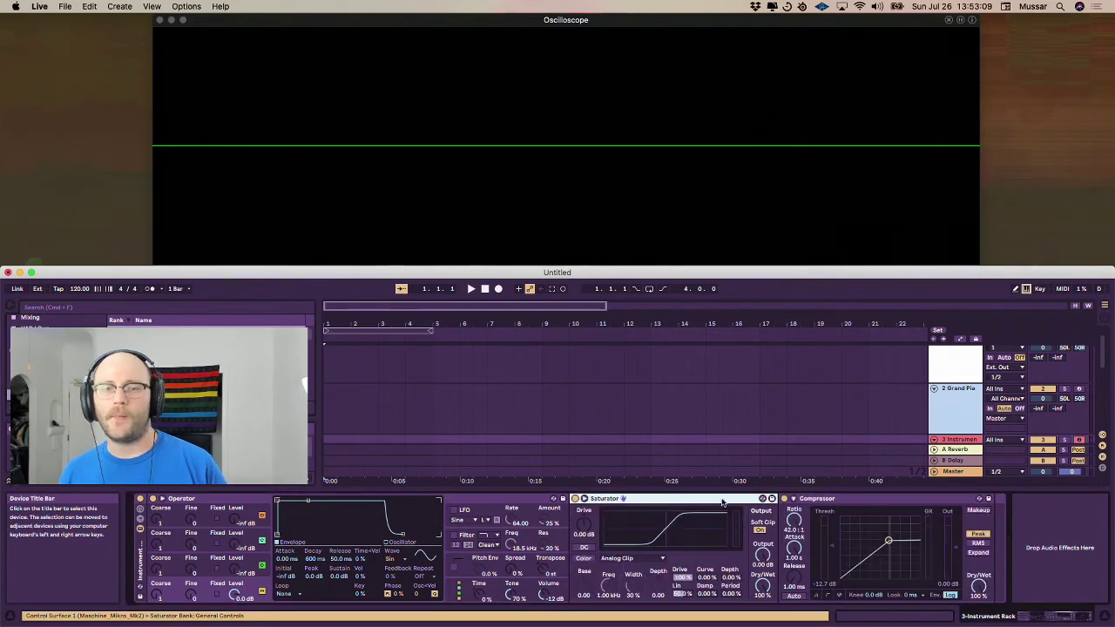
pyautogui.click(840, 498)
pyautogui.press('Delete')
# Step: Switch Saturator to Waveshaper with Drive 75.0%, Curve 47.7%, Depth 53.1%, Lin 100%, Damp 100% and Period 83.6%, and raise its input drive to 6.29 dB
pyautogui.click(632, 558)
pyautogui.click(631, 615)
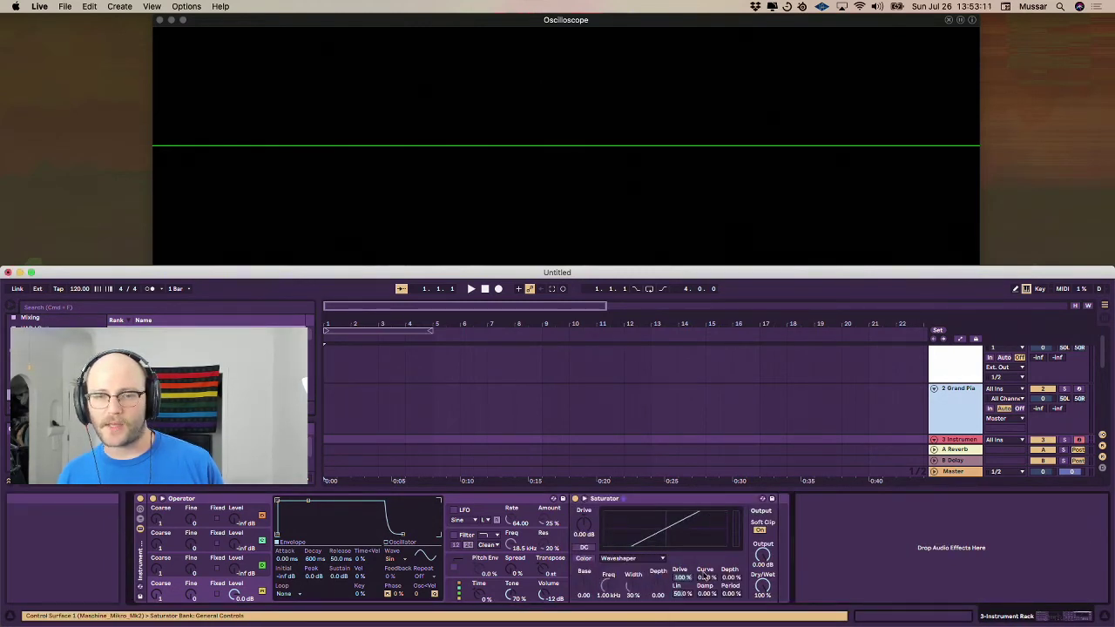
pyautogui.moveTo(705, 577)
pyautogui.mouseDown()
pyautogui.moveTo(705, 522)
pyautogui.moveTo(706, 582)
pyautogui.moveTo(706, 569)
pyautogui.moveTo(731, 586)
pyautogui.moveTo(732, 546)
pyautogui.mouseUp()
pyautogui.moveTo(681, 594); pyautogui.dragTo(706, 558)
pyautogui.moveTo(683, 577)
pyautogui.mouseDown()
pyautogui.moveTo(682, 590)
pyautogui.moveTo(683, 581)
pyautogui.mouseUp()
pyautogui.moveTo(583, 523); pyautogui.dragTo(584, 515)
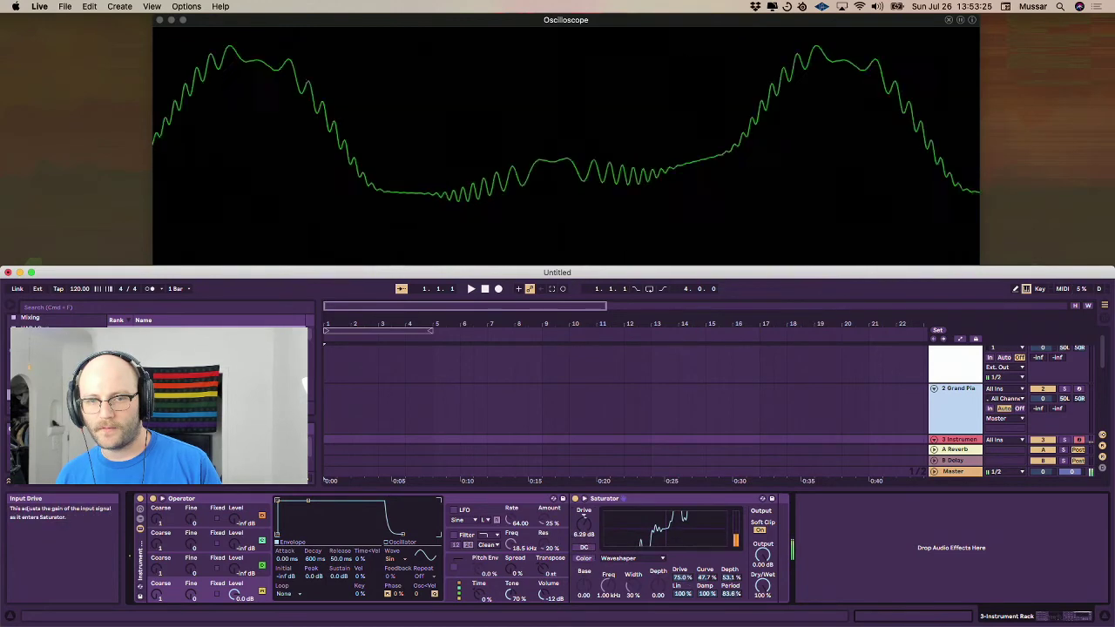